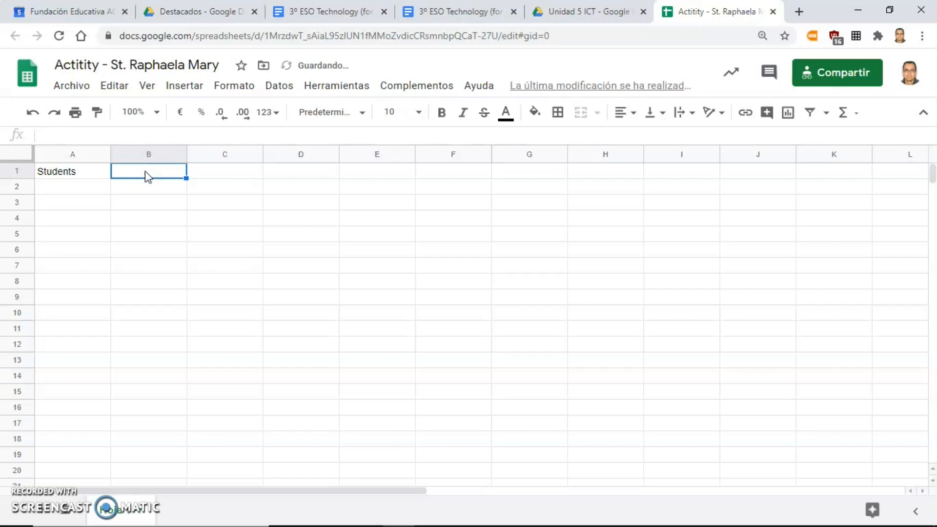
# - Enter the header Sport in B1 and number the students 1 to 30 in A2:A31
pyautogui.write('ort')
pyautogui.click(84, 189)
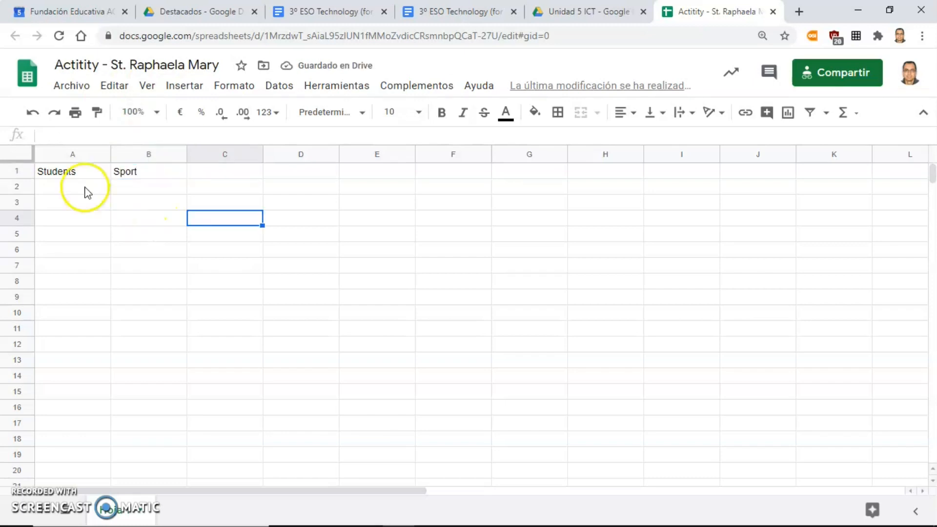
pyautogui.write('1')
pyautogui.press('Return')
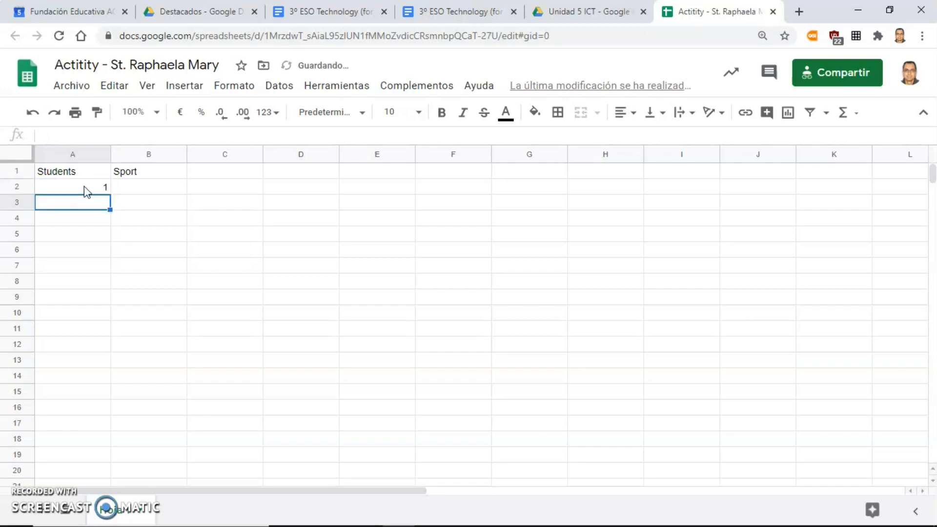
pyautogui.write('2')
pyautogui.press('Return')
pyautogui.moveTo(101, 186); pyautogui.dragTo(98, 265)
pyautogui.scroll(-6, 94, 303)
pyautogui.scroll(-3, 96, 343)
pyautogui.scroll(8, 181, 278)
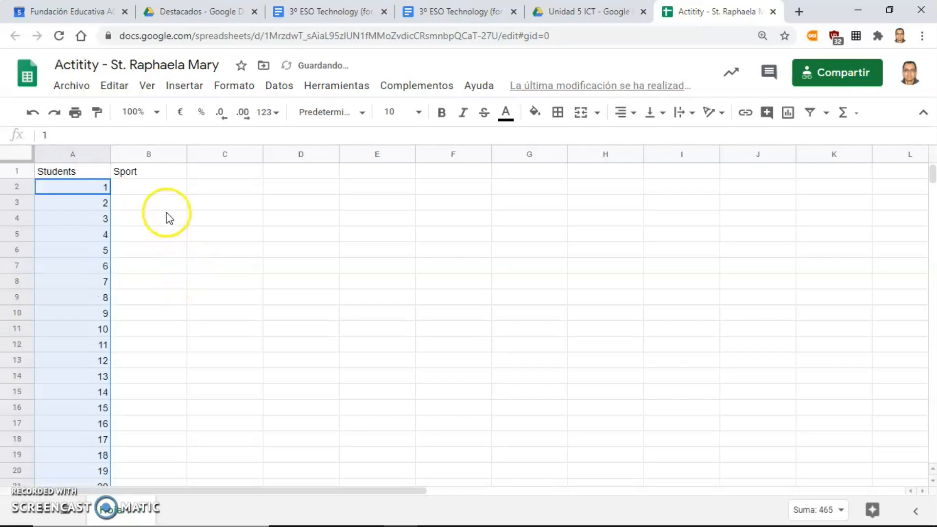
# - List the sports Football, Basketball, Paddle Tennis, Table Tennis and Athletics in D2:D6
pyautogui.click(176, 190)
pyautogui.click(292, 190)
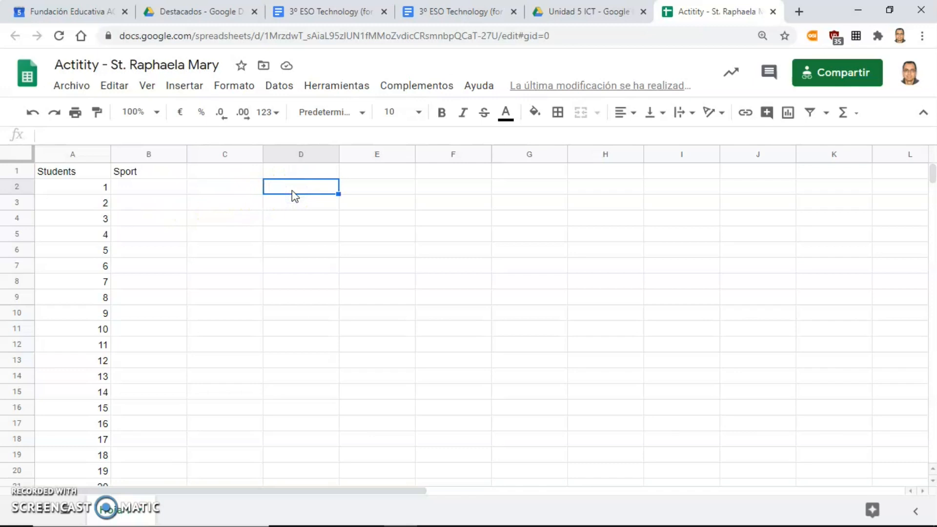
pyautogui.write('Football Basketball Paddle Tennis Table Tennis Athletics')
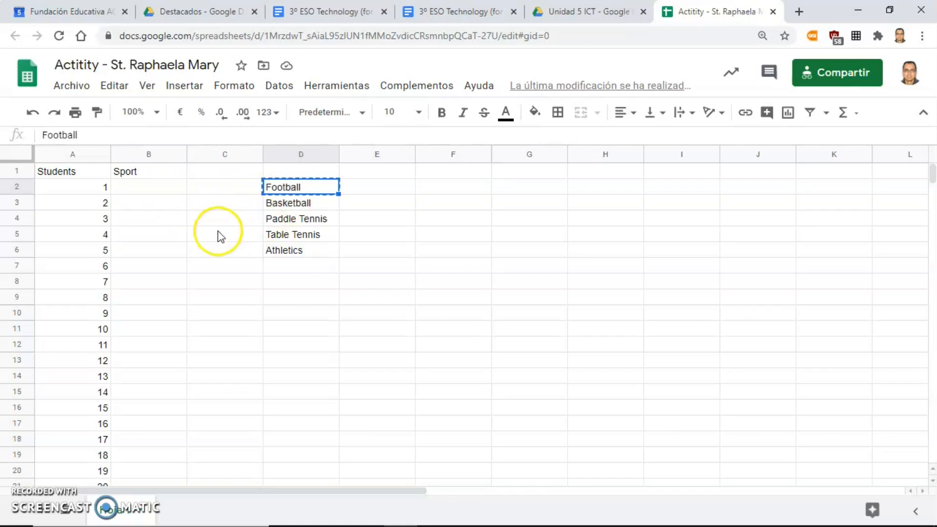
# - Copy Football from D2 into the Sport column for students 1, 4, 7, 11, 15, 17, 21, 24, 27 and 29
pyautogui.click(145, 190)
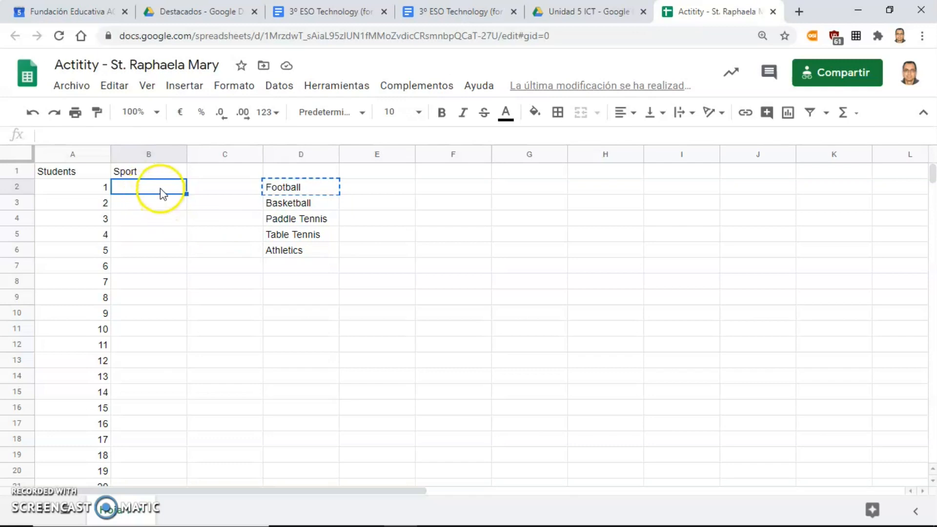
pyautogui.keyDown('ctrl'); pyautogui.click(152, 232); pyautogui.keyUp('ctrl')
pyautogui.keyDown('ctrl'); pyautogui.click(159, 283); pyautogui.keyUp('ctrl')
pyautogui.keyDown('ctrl'); pyautogui.click(152, 344); pyautogui.keyUp('ctrl')
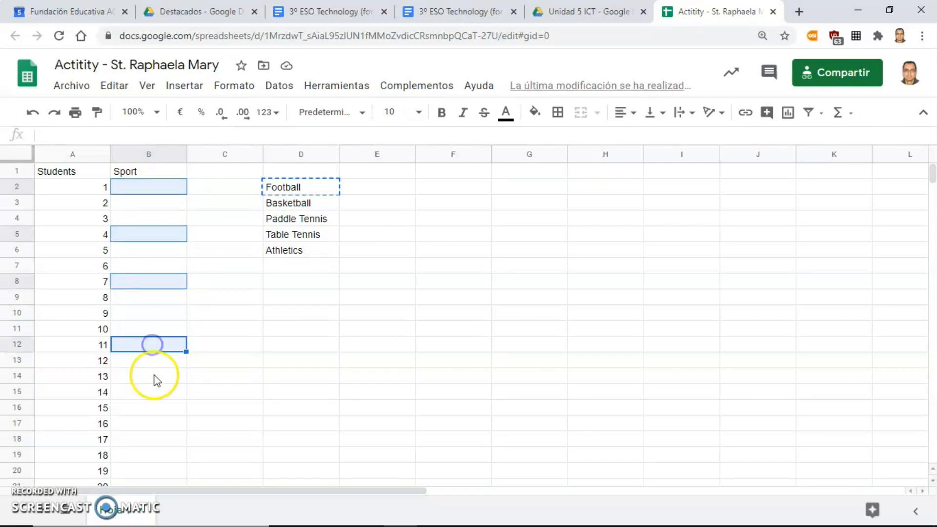
pyautogui.scroll(-3, 156, 380)
pyautogui.keyDown('ctrl'); pyautogui.click(154, 281); pyautogui.keyUp('ctrl')
pyautogui.keyDown('ctrl'); pyautogui.click(157, 344); pyautogui.keyUp('ctrl')
pyautogui.keyDown('ctrl'); pyautogui.click(154, 250); pyautogui.keyUp('ctrl')
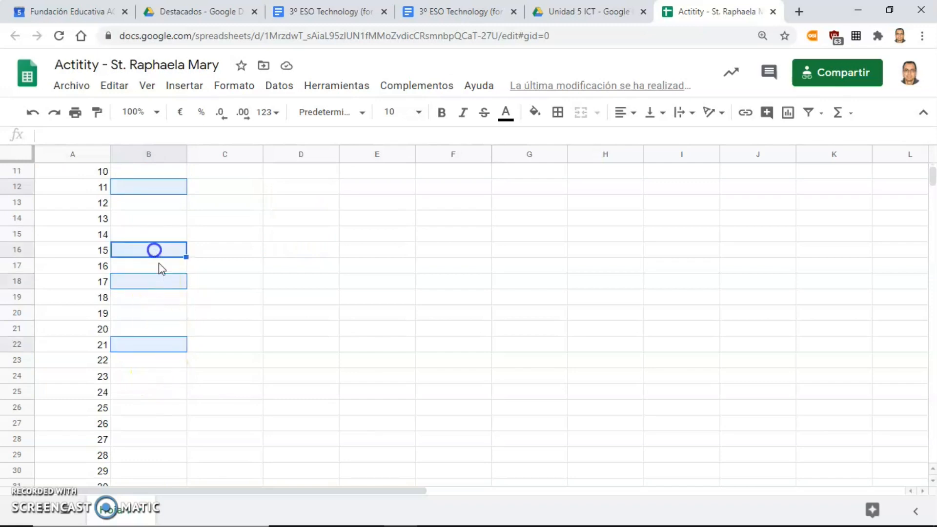
pyautogui.scroll(-3, 190, 356)
pyautogui.keyDown('ctrl'); pyautogui.click(156, 237); pyautogui.keyUp('ctrl')
pyautogui.keyDown('ctrl'); pyautogui.click(151, 280); pyautogui.keyUp('ctrl')
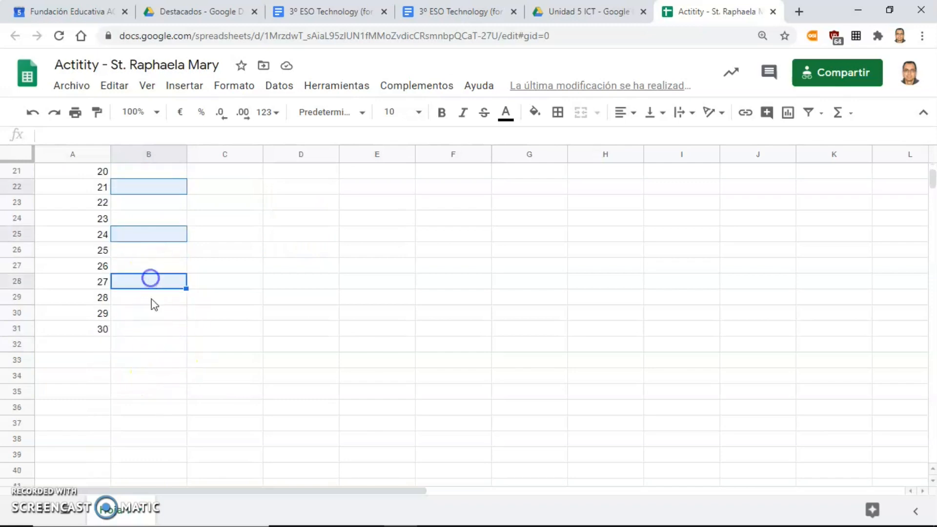
pyautogui.keyDown('ctrl'); pyautogui.click(151, 311); pyautogui.keyUp('ctrl')
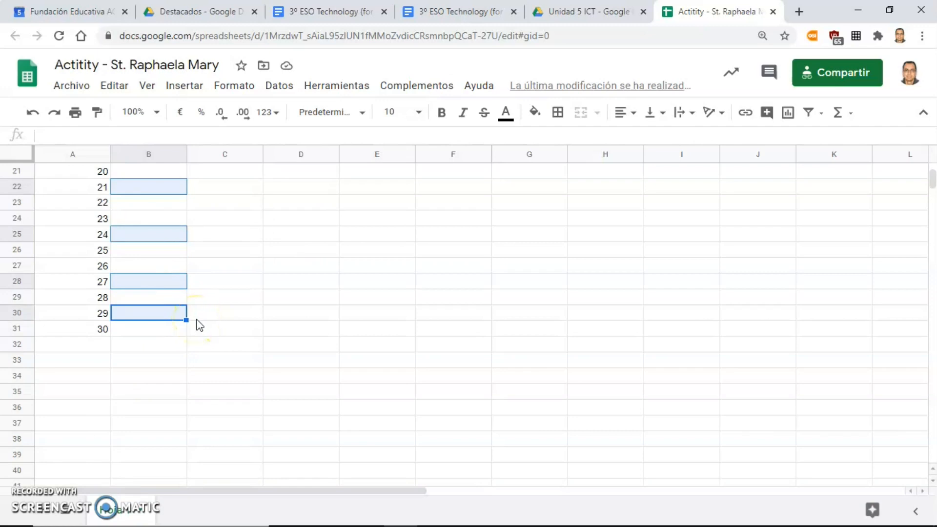
pyautogui.hotkey('ctrl', 'v')
pyautogui.click(247, 248)
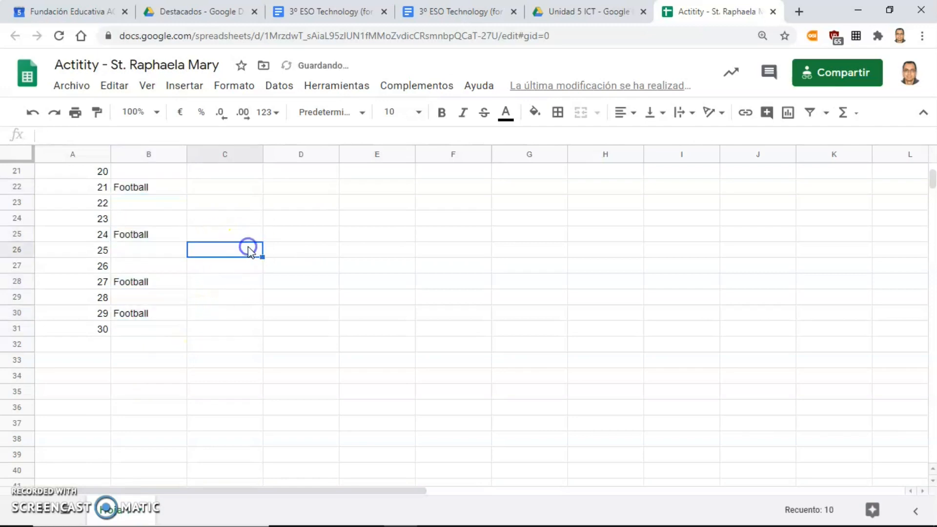
# - Copy Basketball from D3 into the Sport column for students 2, 6, 9, 13, 19, 25 and 26
pyautogui.scroll(6, 251, 253)
pyautogui.click(294, 207)
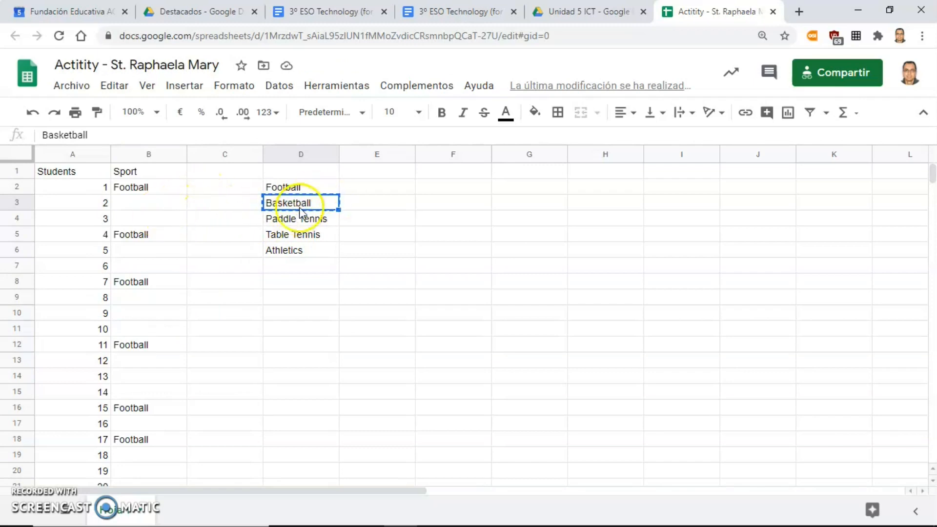
pyautogui.click(159, 210)
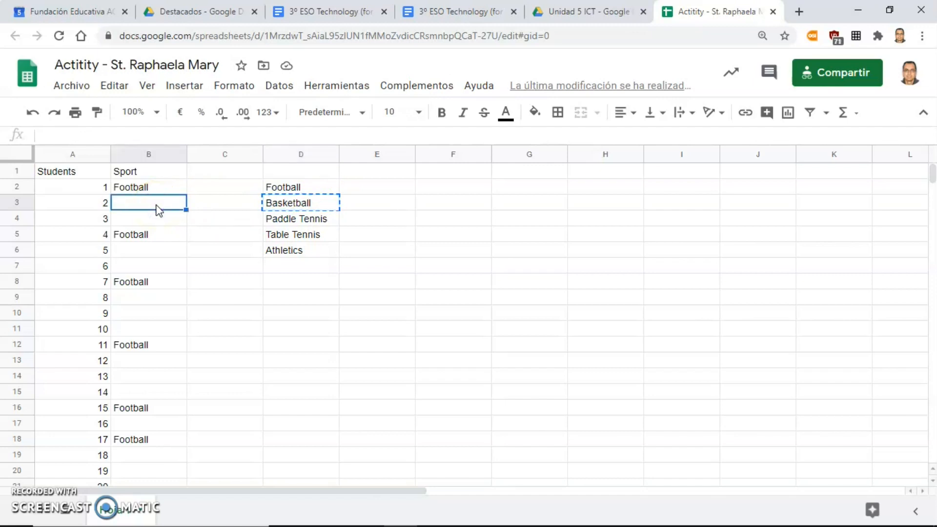
pyautogui.keyDown('ctrl'); pyautogui.click(163, 264); pyautogui.keyUp('ctrl')
pyautogui.keyDown('ctrl'); pyautogui.click(159, 319); pyautogui.keyUp('ctrl')
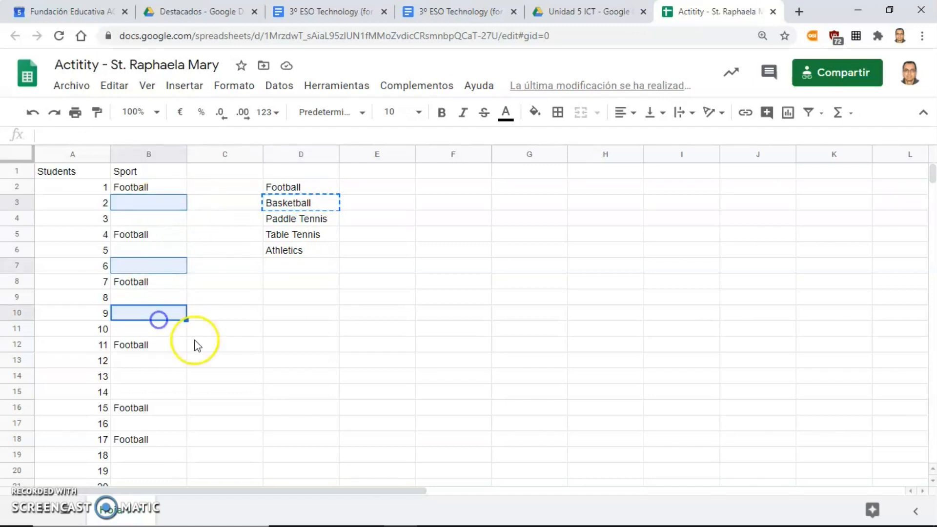
pyautogui.scroll(-3, 205, 349)
pyautogui.keyDown('ctrl'); pyautogui.click(161, 267); pyautogui.keyUp('ctrl')
pyautogui.keyDown('ctrl'); pyautogui.click(143, 359); pyautogui.keyUp('ctrl')
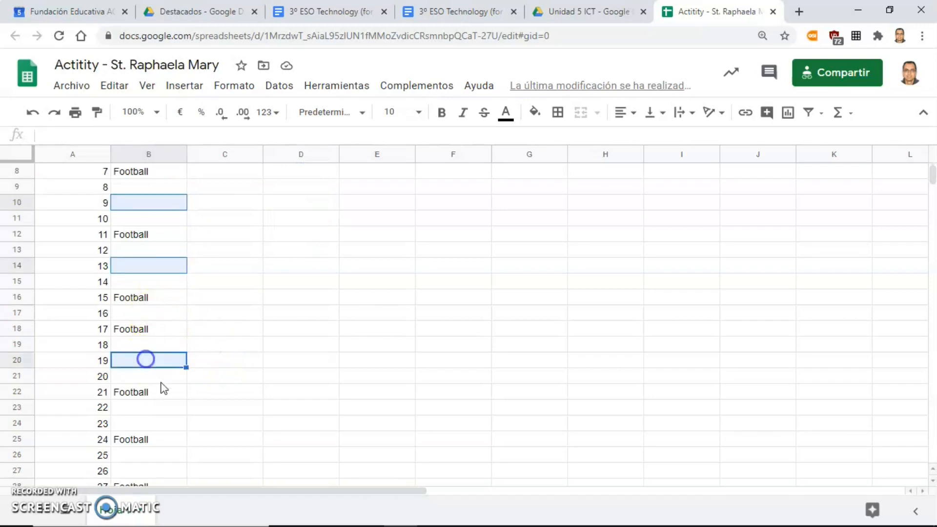
pyautogui.scroll(-5, 171, 381)
pyautogui.keyDown('ctrl'); pyautogui.click(157, 234); pyautogui.keyUp('ctrl')
pyautogui.keyDown('ctrl'); pyautogui.click(161, 254); pyautogui.keyUp('ctrl')
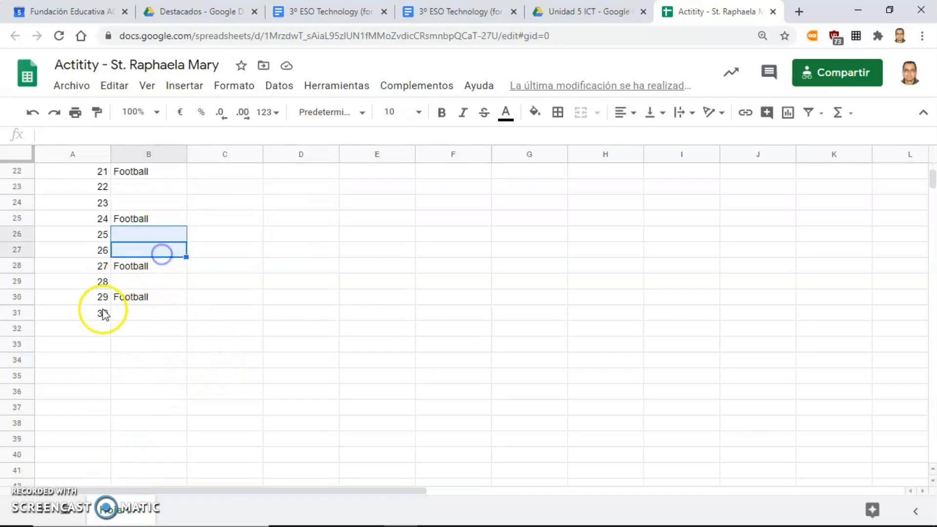
pyautogui.hotkey('ctrl', 'v')
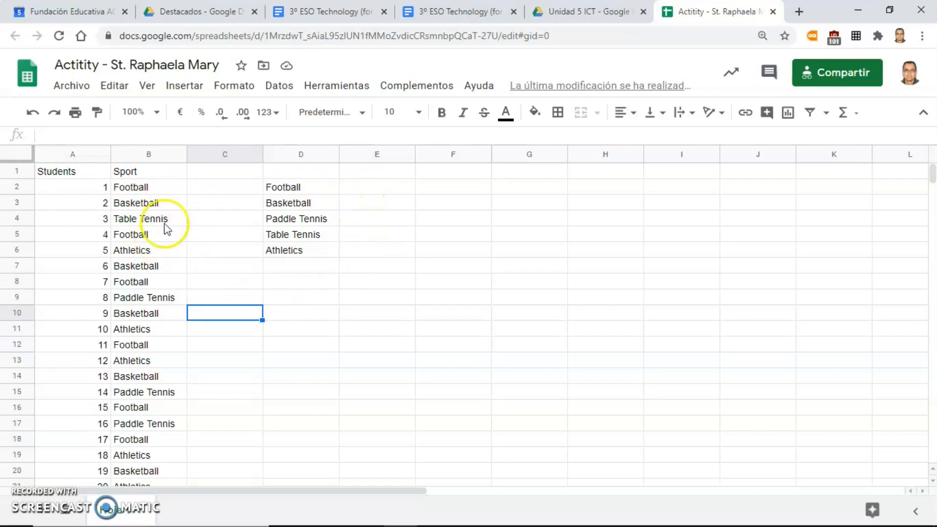
# - Count the Football students in E2 with the formula =COUNTIF(B2:B31;D2)
pyautogui.click(369, 189)
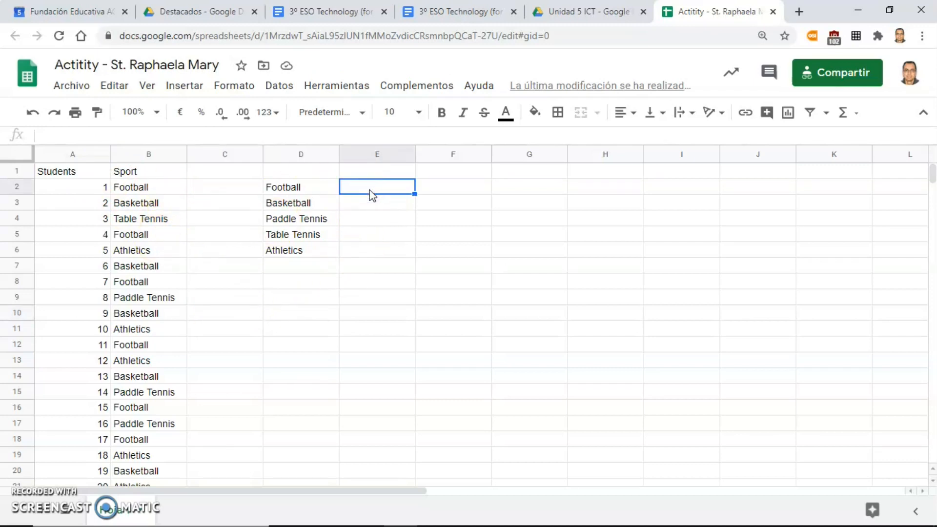
pyautogui.write('=')
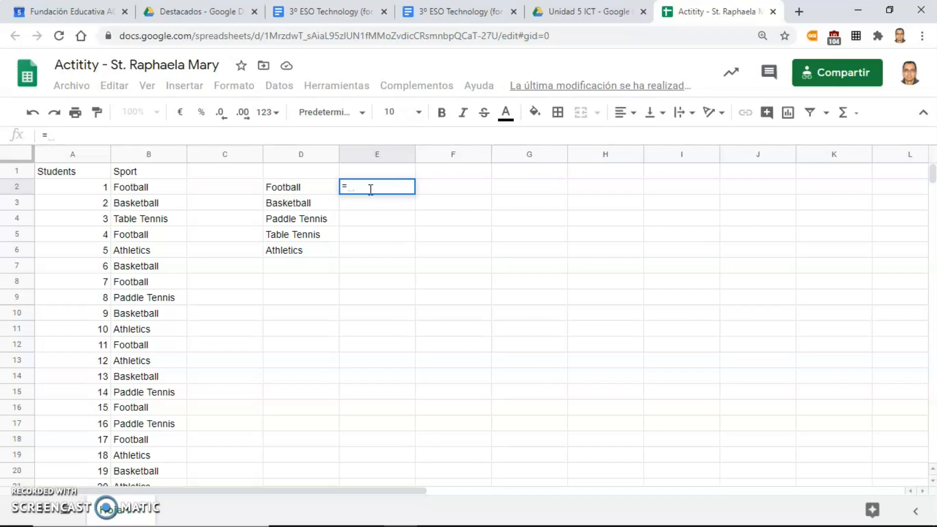
pyautogui.press('capslock')
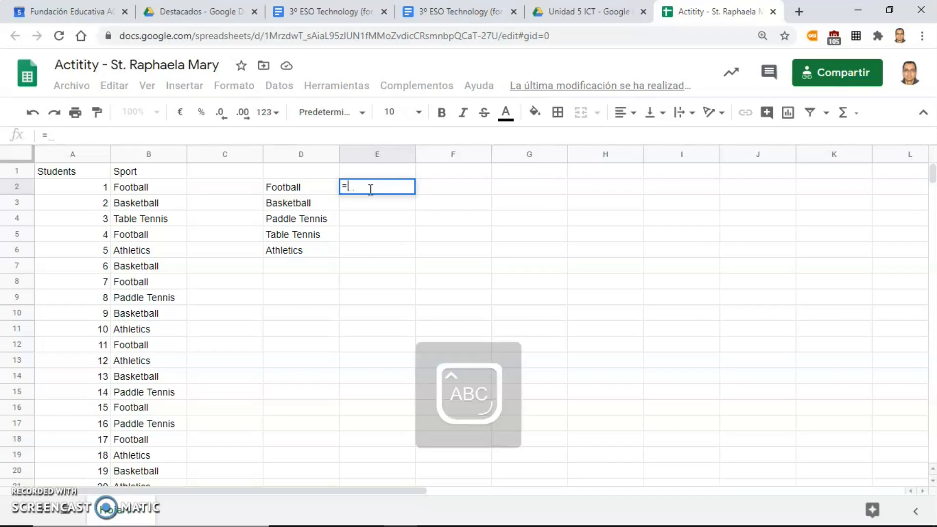
pyautogui.write('COUNTIF')
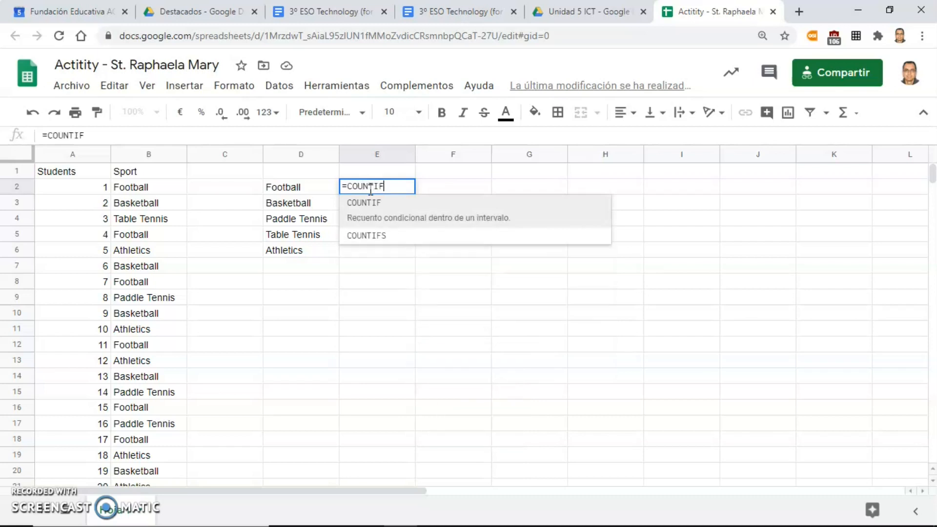
pyautogui.write('(')
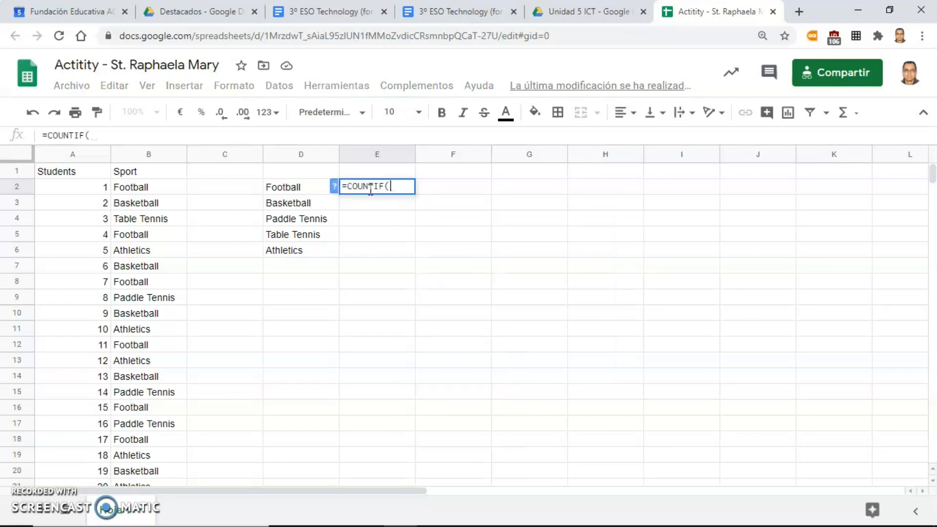
pyautogui.moveTo(163, 189); pyautogui.dragTo(152, 378)
pyautogui.click(151, 136)
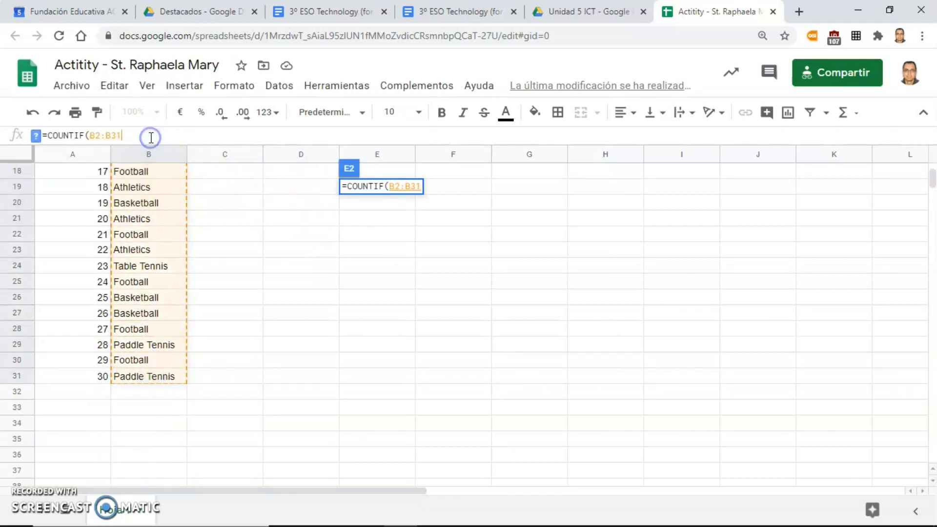
pyautogui.write(';')
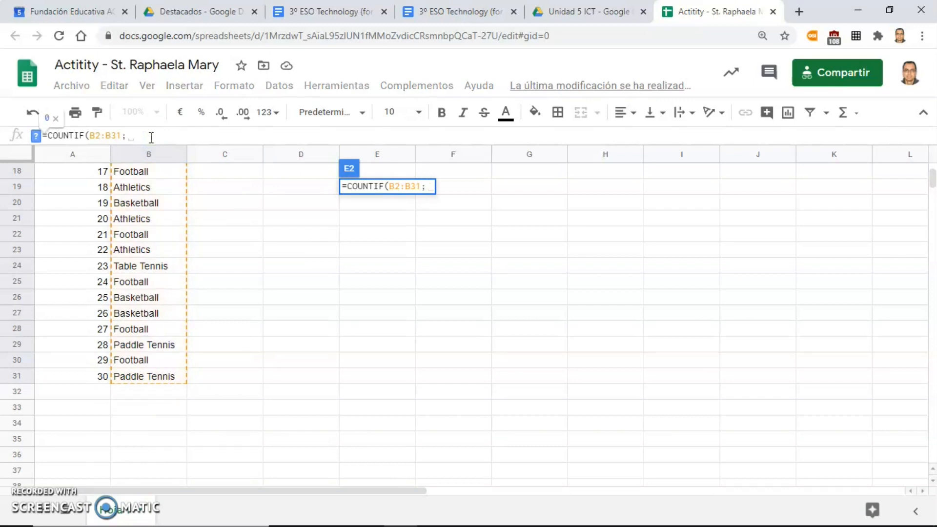
pyautogui.scroll(6, 360, 250)
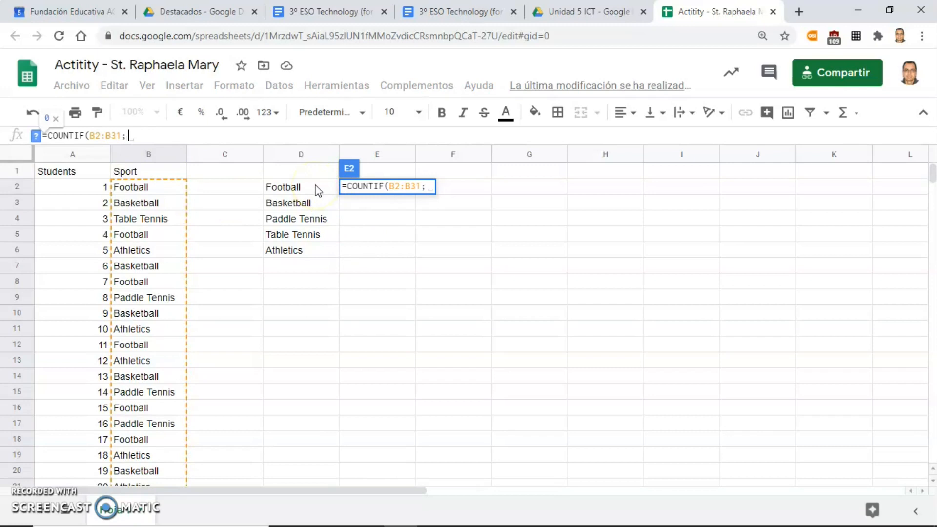
pyautogui.click(318, 190)
pyautogui.write(')')
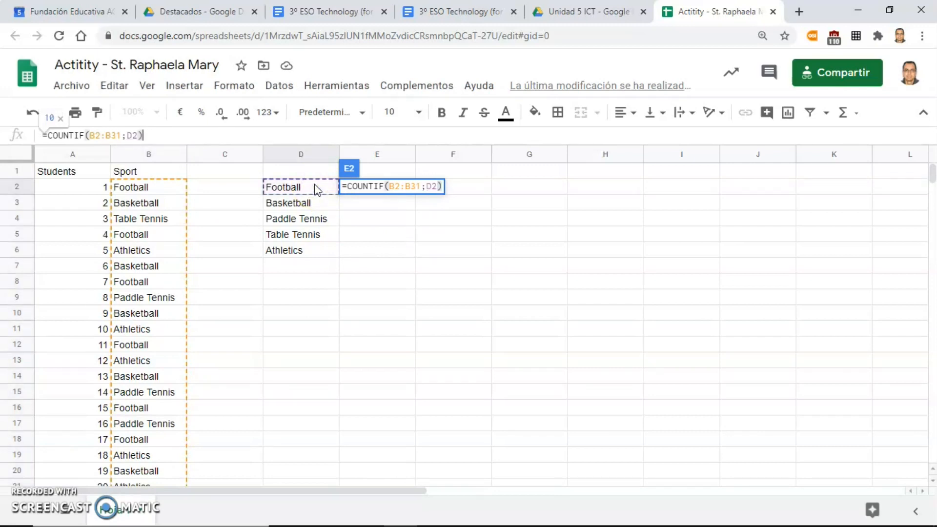
pyautogui.press('Return')
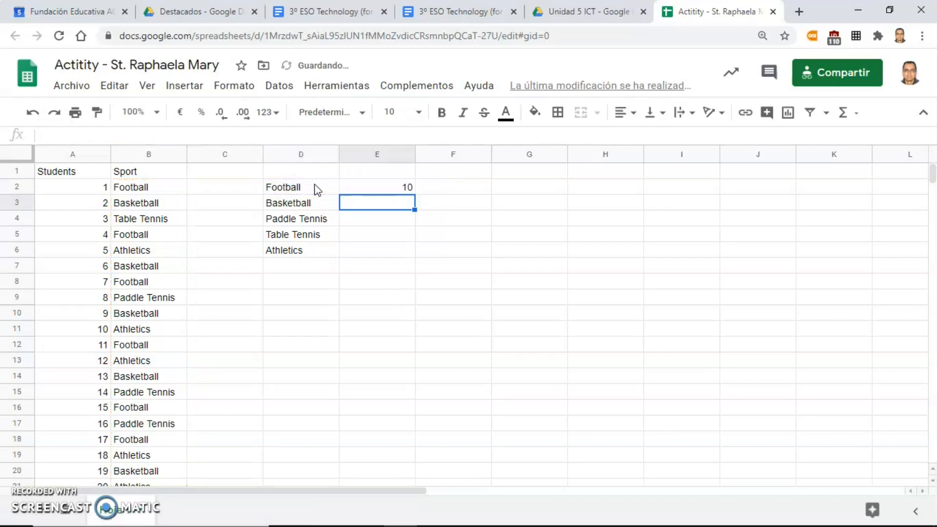
# - Fix the range rows in E2's formula so it reads =COUNTIF(B$2:B$31;D2)
pyautogui.click(374, 189)
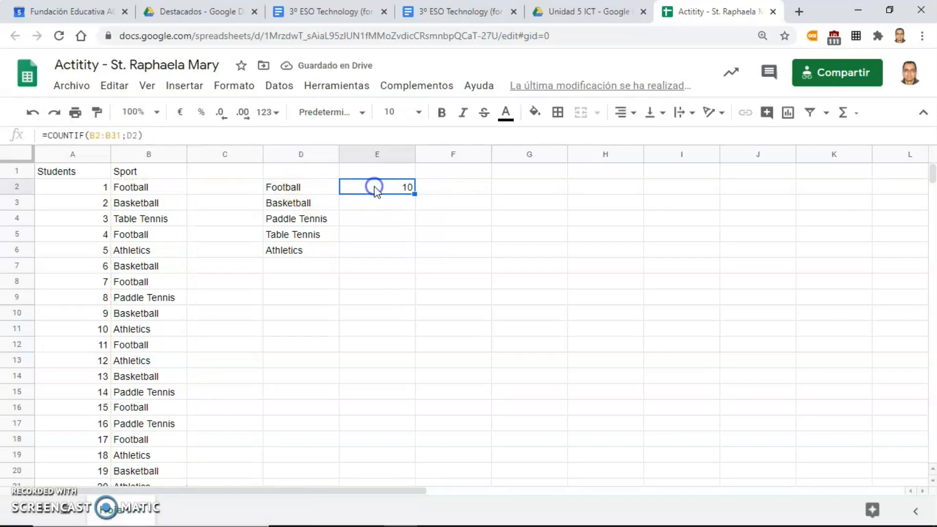
pyautogui.click(96, 136)
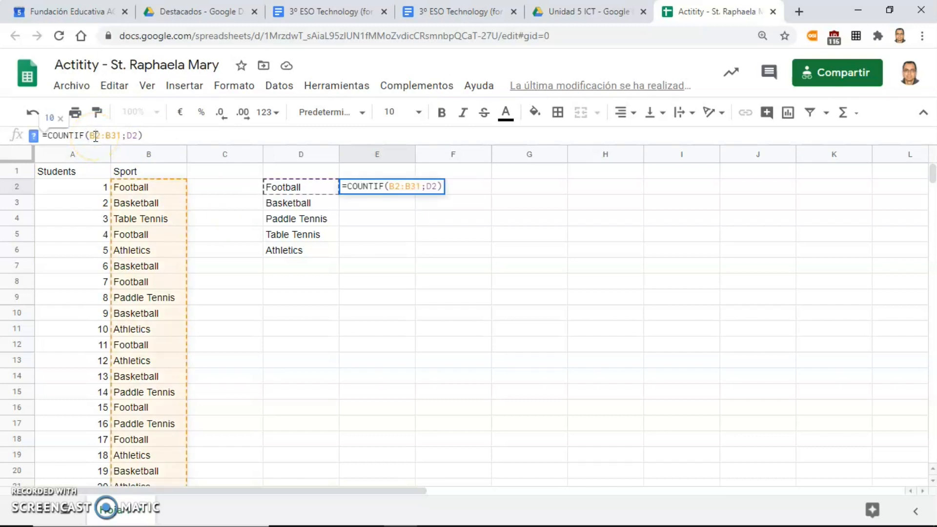
pyautogui.write('$')
pyautogui.click(117, 133)
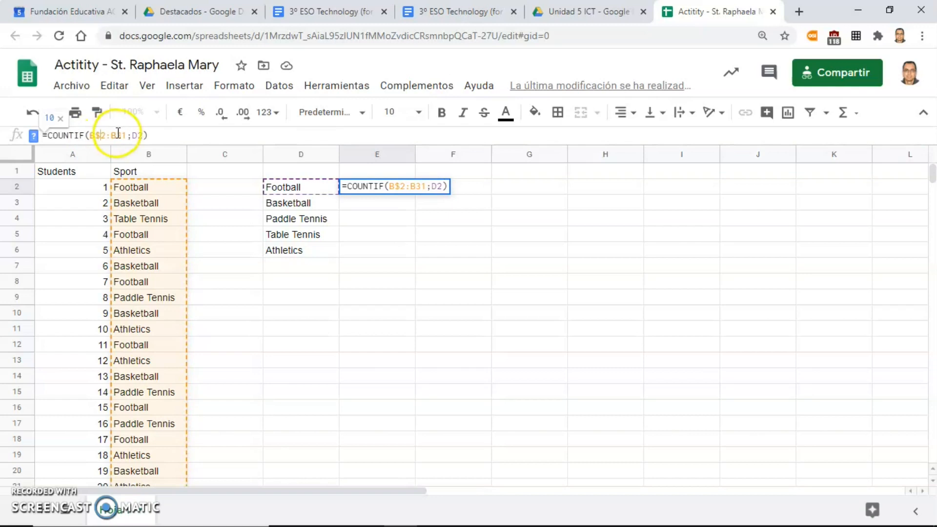
pyautogui.write('$')
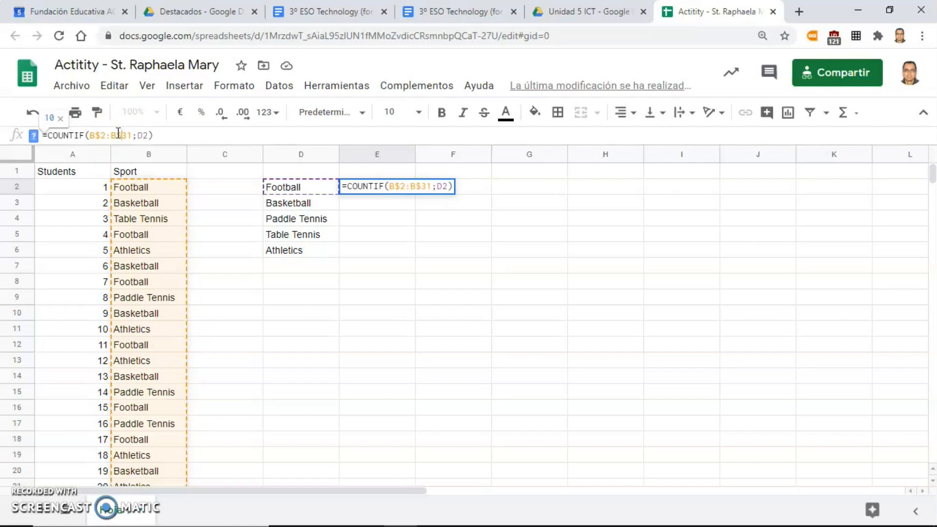
pyautogui.press('Return')
# - Fill the COUNTIF formula from E2 down to E6 for the remaining sports
pyautogui.click(378, 186)
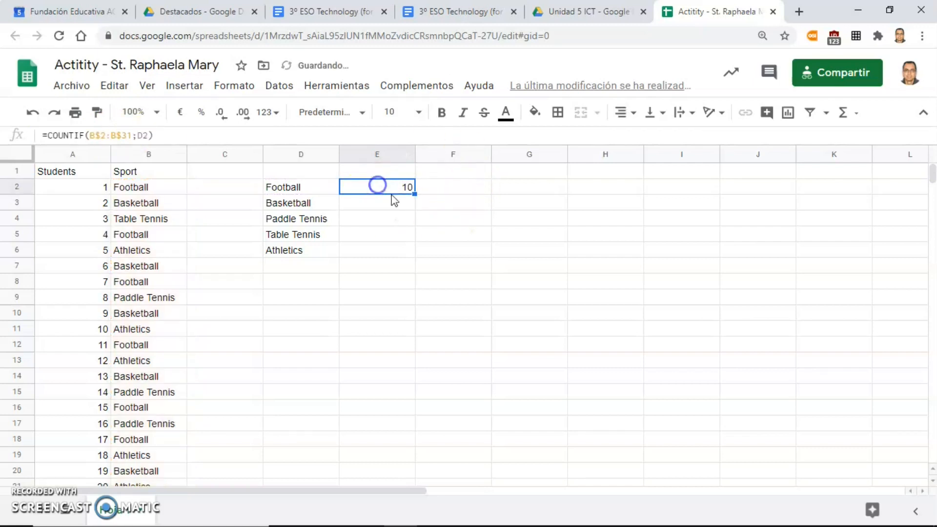
pyautogui.moveTo(414, 194); pyautogui.dragTo(413, 247)
pyautogui.click(478, 295)
# - Check the range and criterion references in the Athletics formula in E6
pyautogui.click(390, 249)
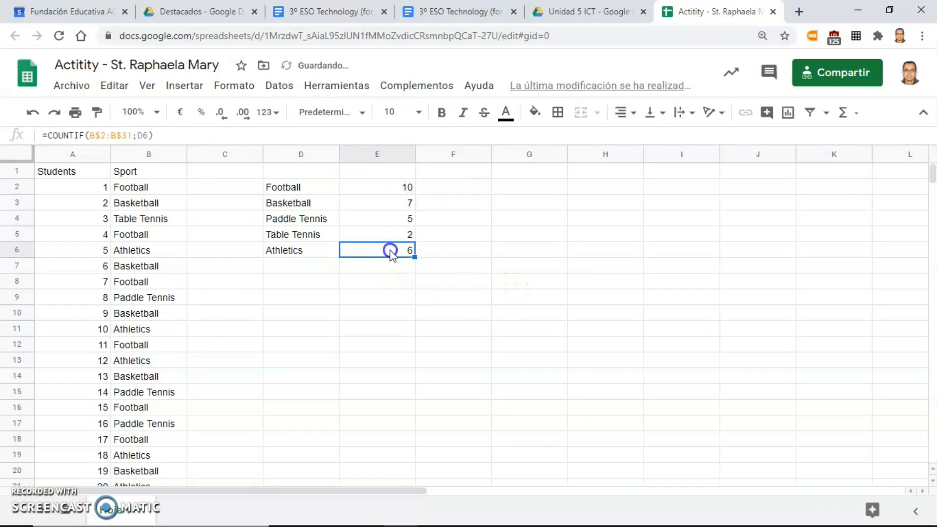
pyautogui.click(112, 135)
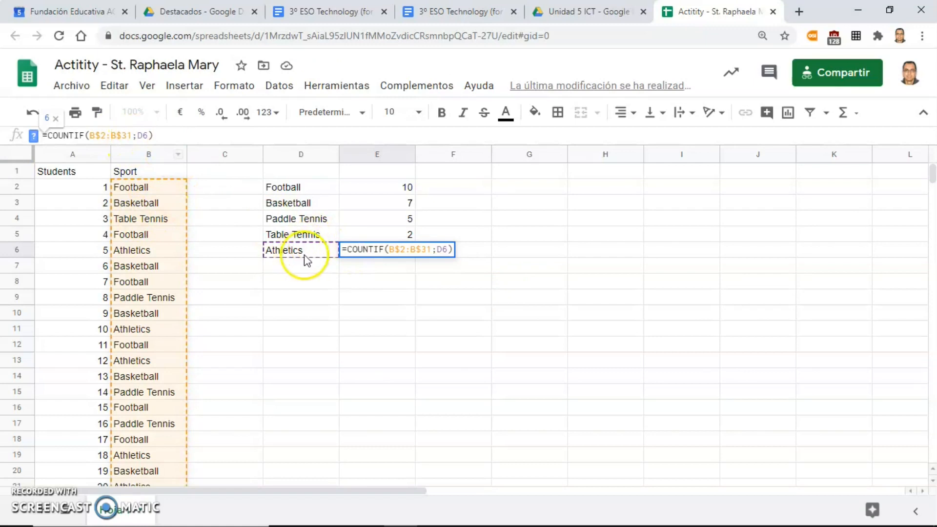
pyautogui.press('Return')
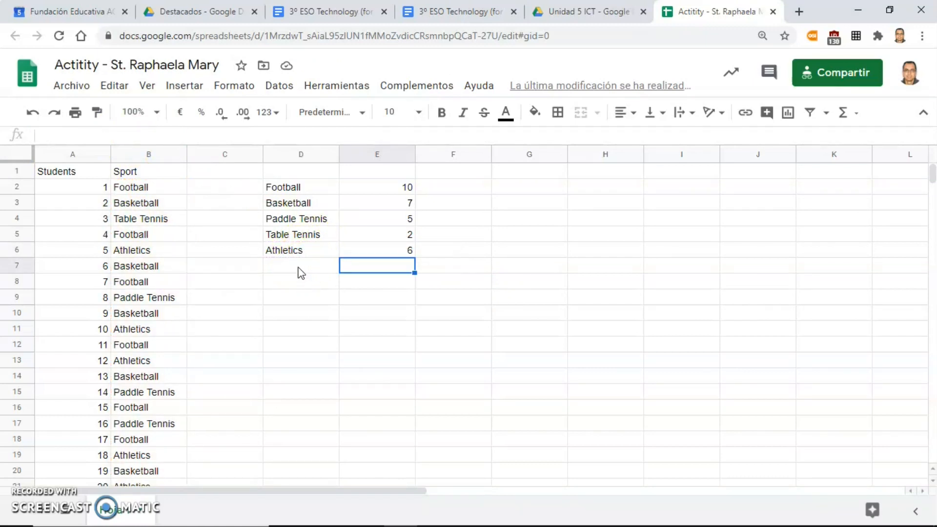
# - Total the sport counts in E7 with the formula =SUM(E2:E6)
pyautogui.write('=')
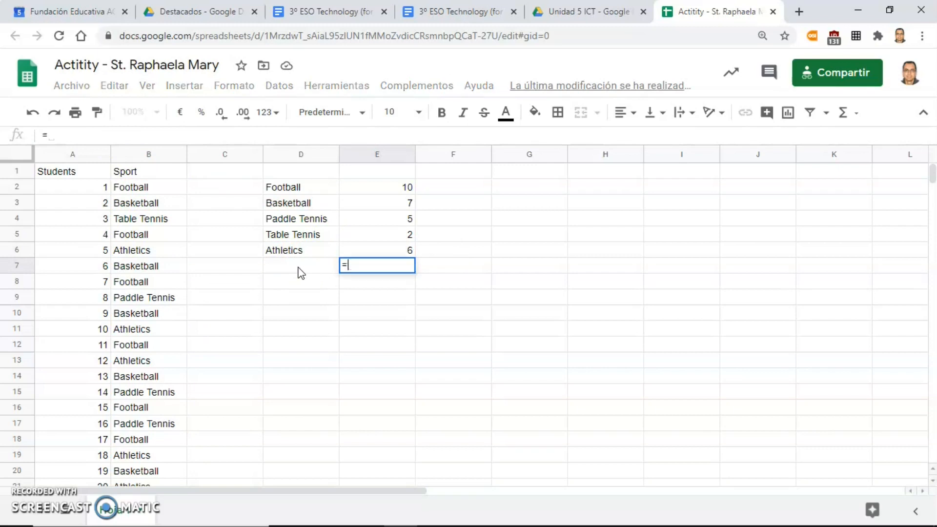
pyautogui.write('sum')
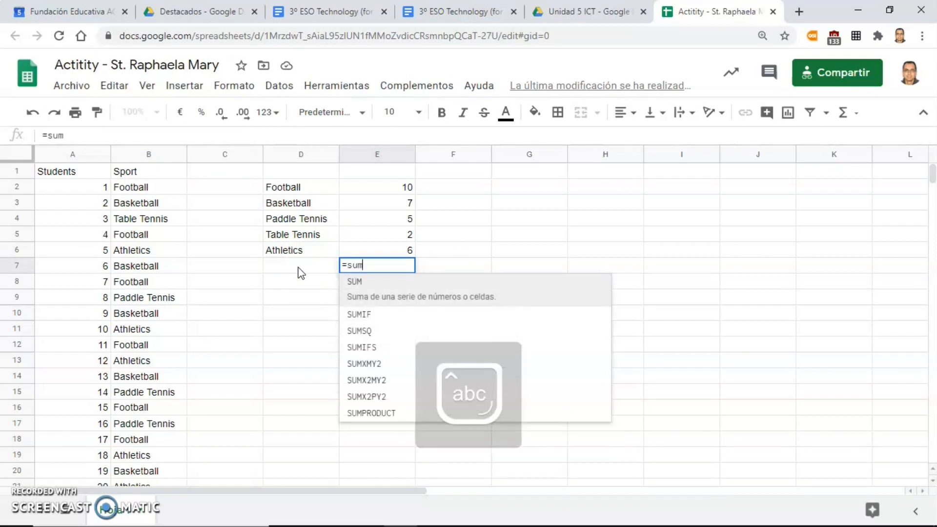
pyautogui.click(383, 294)
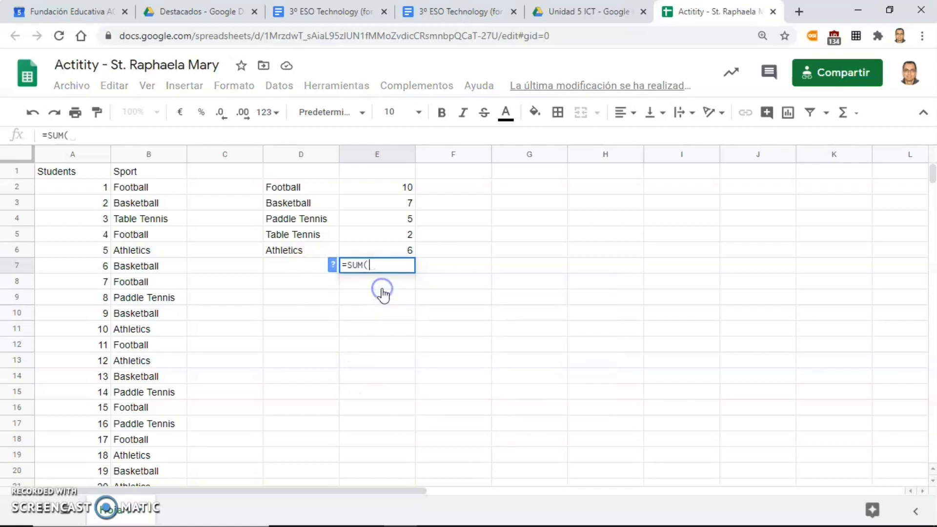
pyautogui.moveTo(402, 189); pyautogui.dragTo(397, 250)
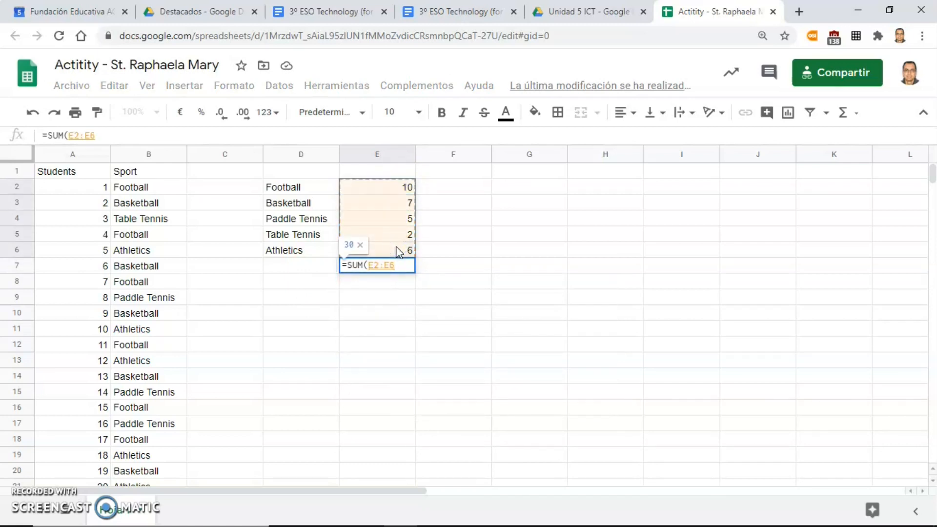
pyautogui.write(')')
pyautogui.press('Return')
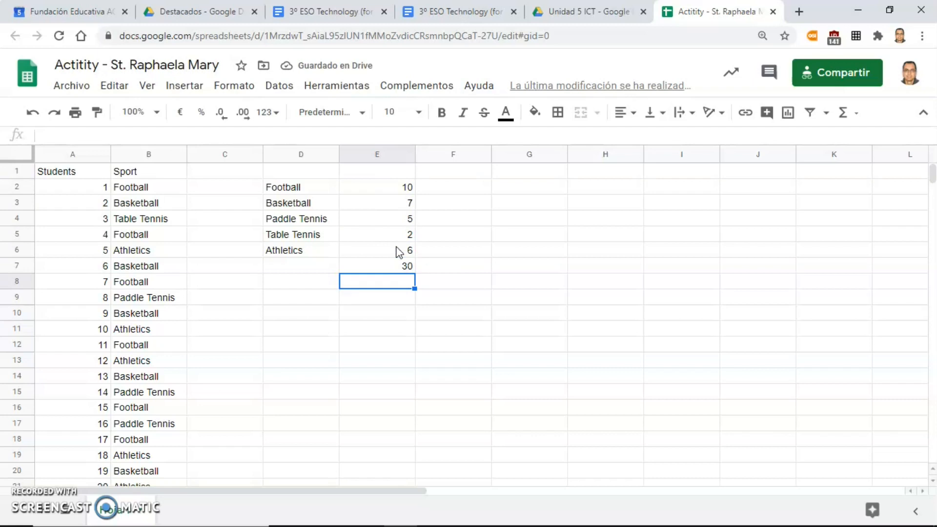
# - Calculate Football's share of the total in F2 with =E2/E$7, keeping the total's row fixed
pyautogui.click(456, 190)
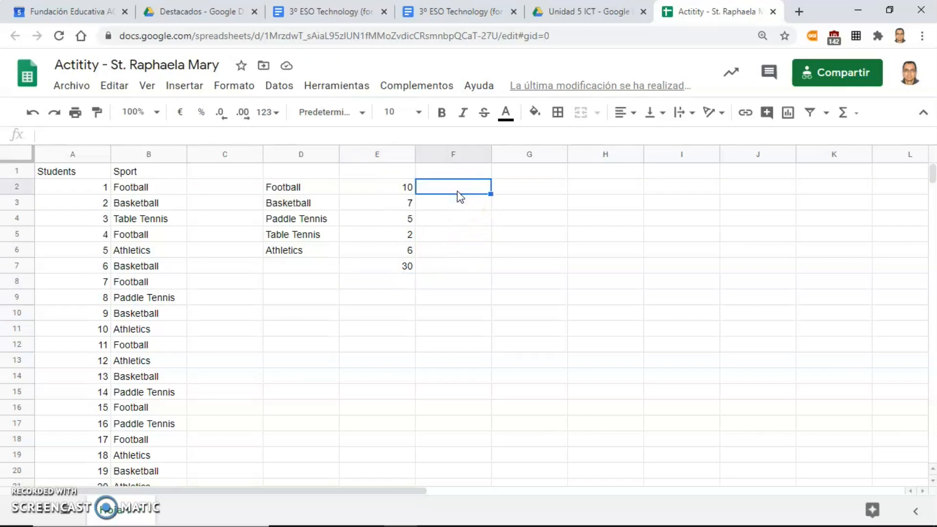
pyautogui.write('=')
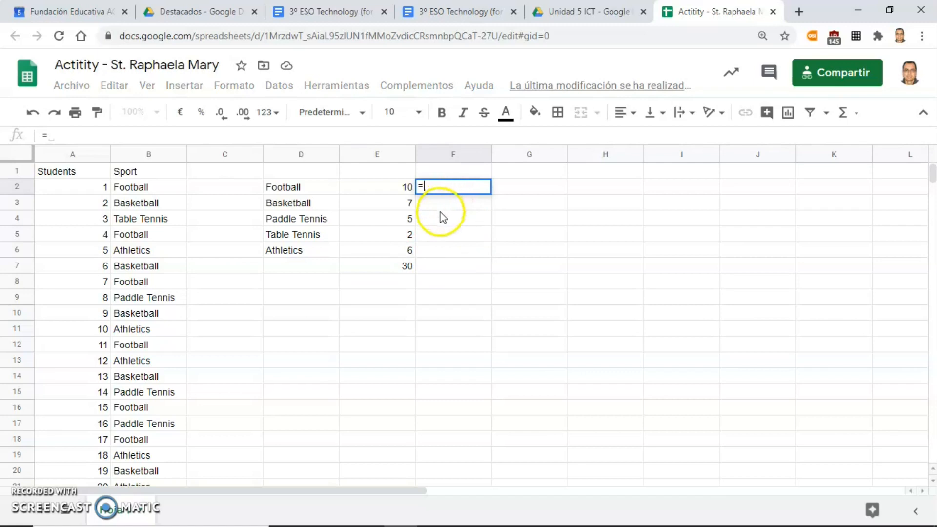
pyautogui.click(399, 189)
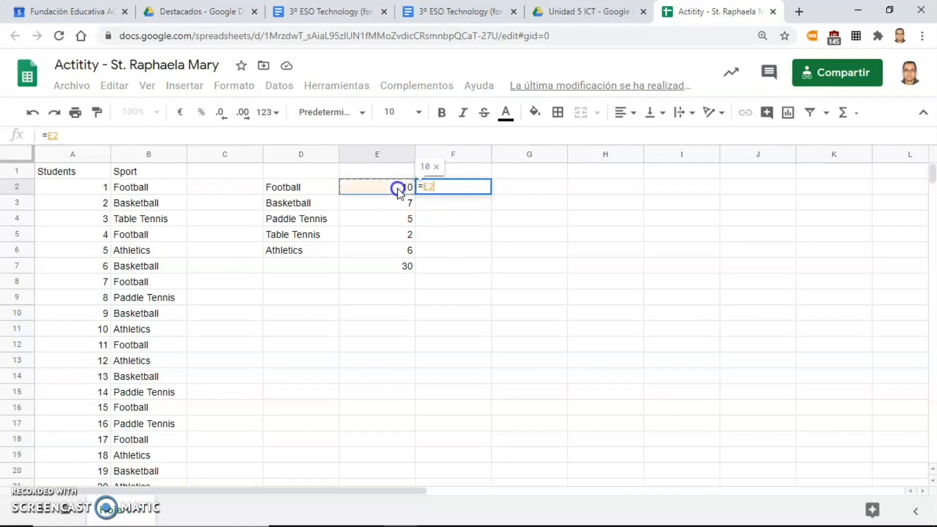
pyautogui.write('/')
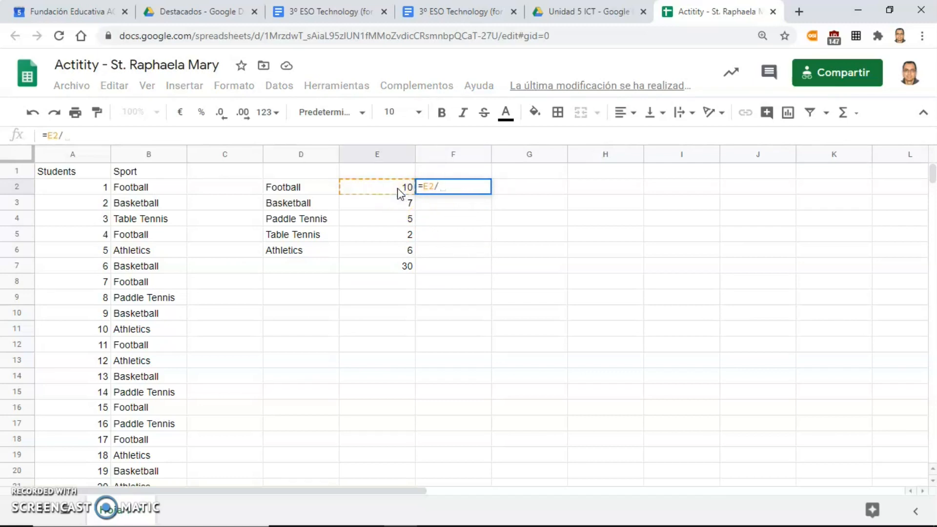
pyautogui.click(401, 268)
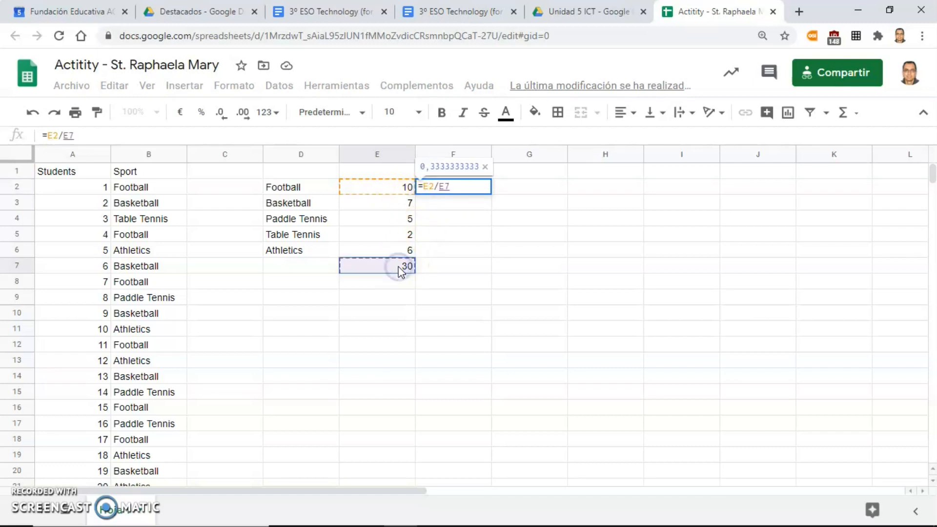
pyautogui.click(402, 270)
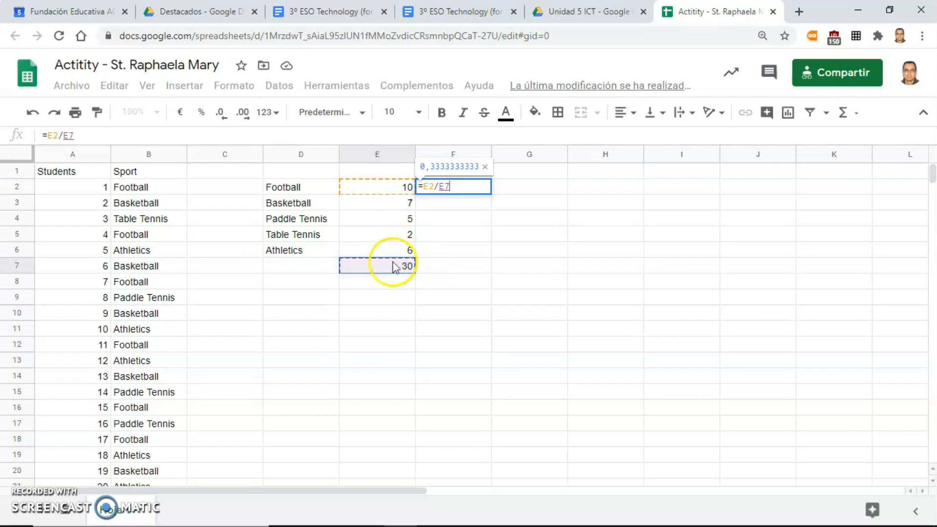
pyautogui.click(70, 135)
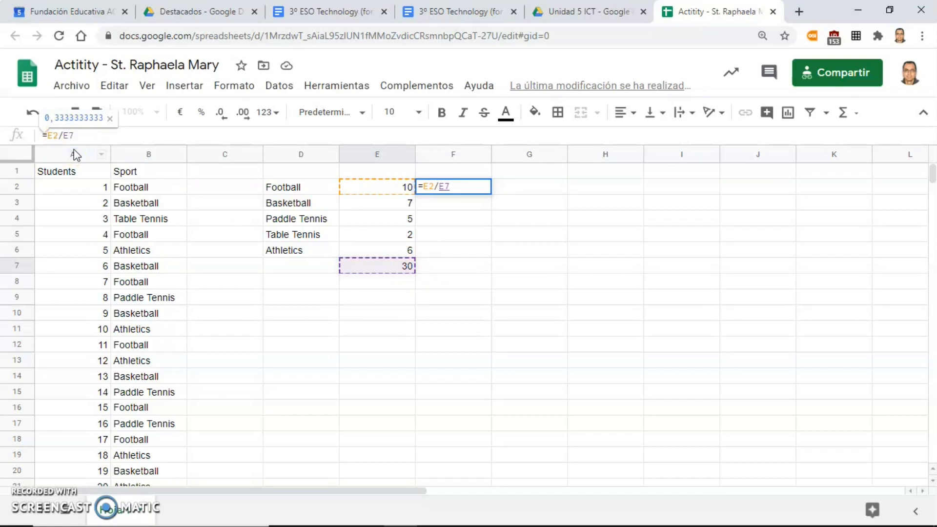
pyautogui.press('Return')
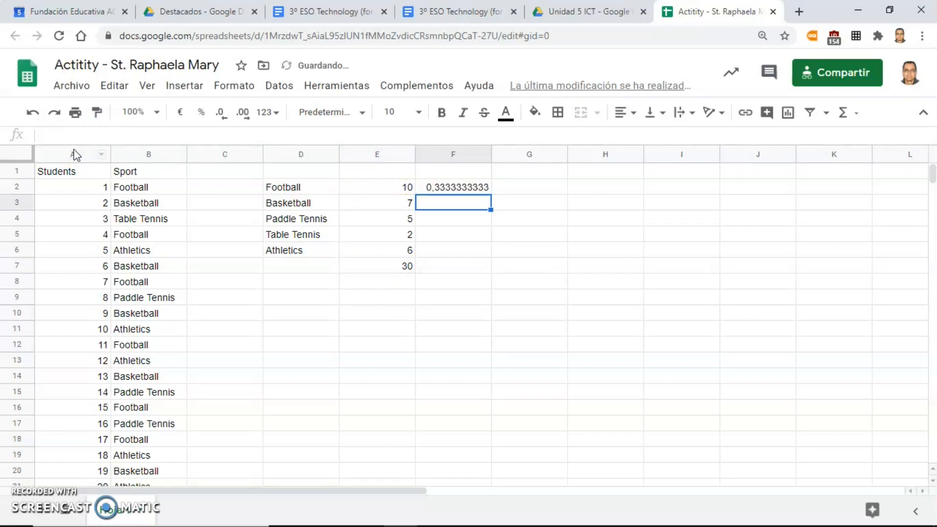
# - Fill the share formula from F2 down to F6 and format the results as percentages
pyautogui.click(484, 190)
pyautogui.moveTo(489, 193); pyautogui.dragTo(482, 250)
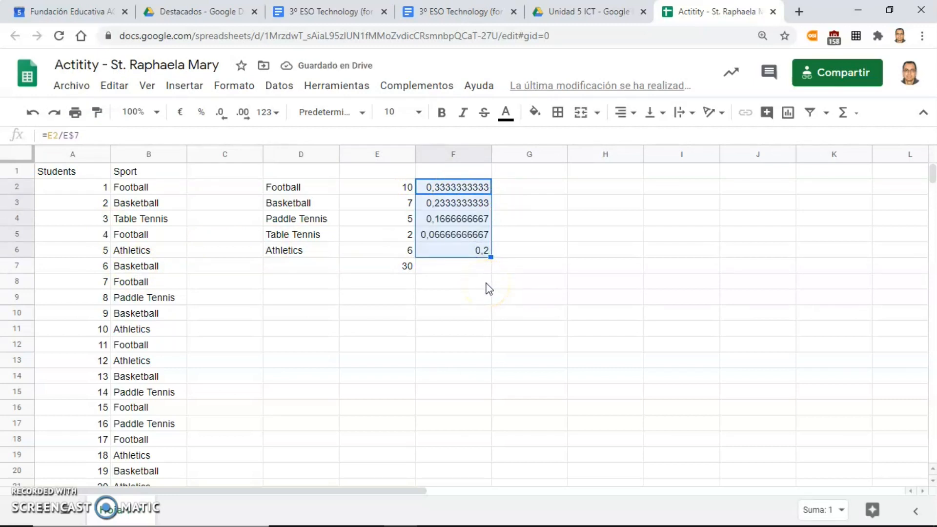
pyautogui.click(200, 115)
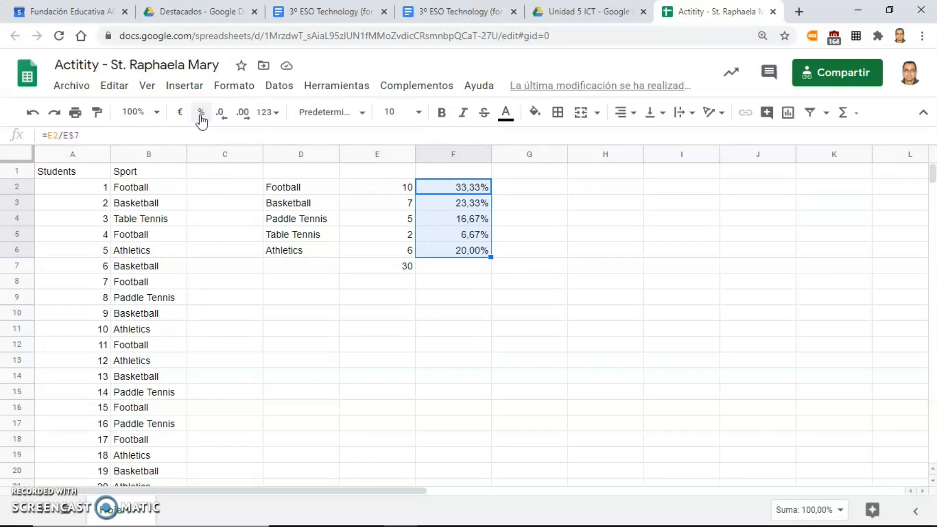
pyautogui.click(499, 330)
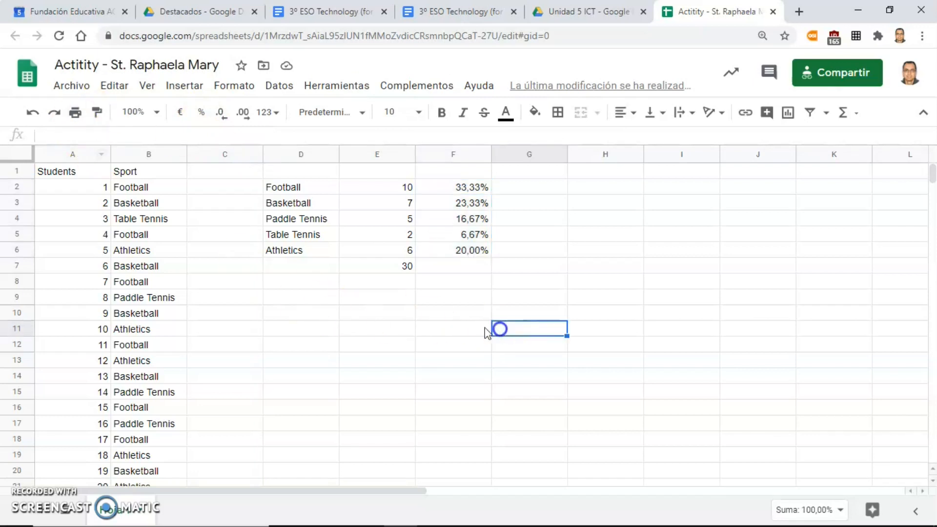
# - Format columns A, B and D to F in Pacifico size 12 and fit the column widths to their contents
pyautogui.moveTo(70, 155); pyautogui.dragTo(140, 157)
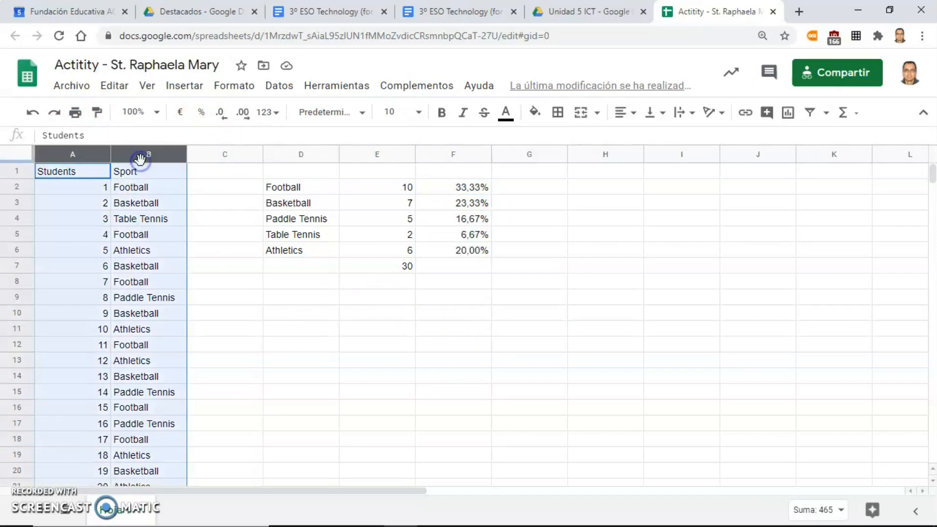
pyautogui.keyDown('ctrl'); pyautogui.moveTo(301, 156); pyautogui.dragTo(432, 158); pyautogui.keyUp('ctrl')
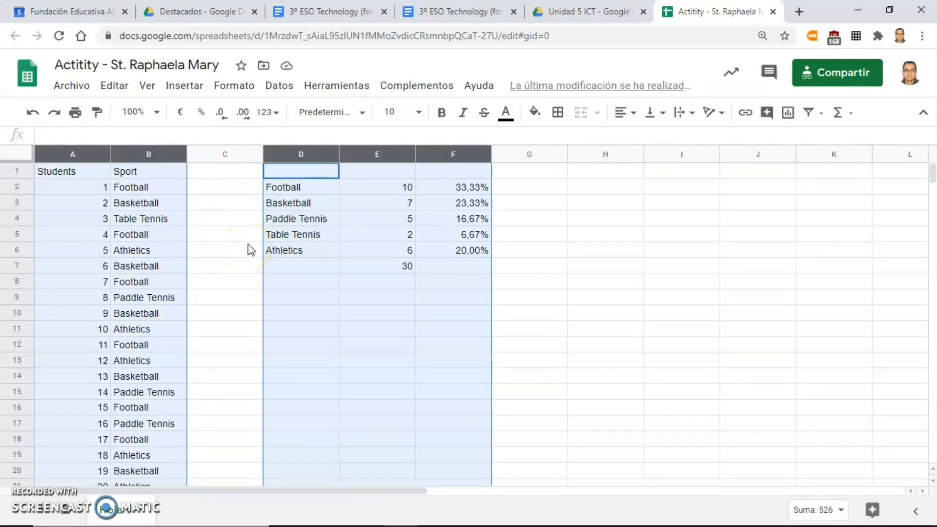
pyautogui.click(363, 114)
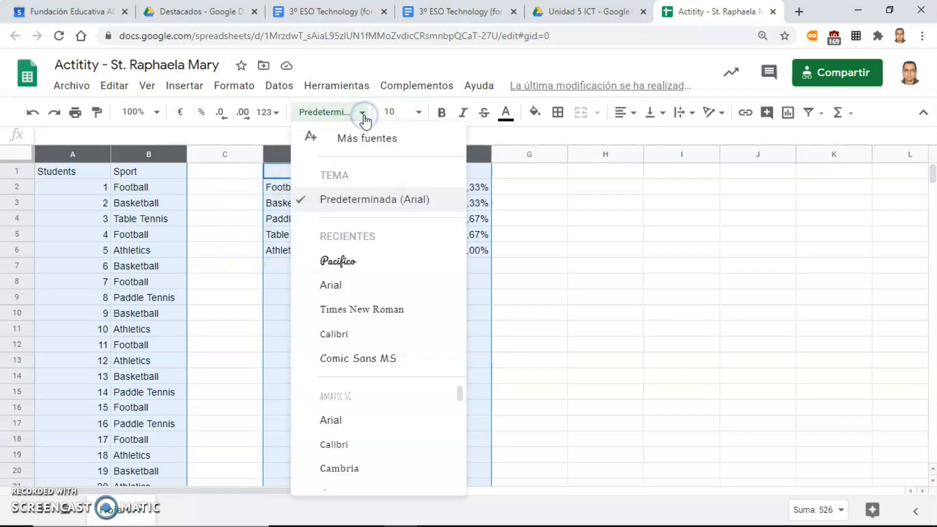
pyautogui.click(351, 262)
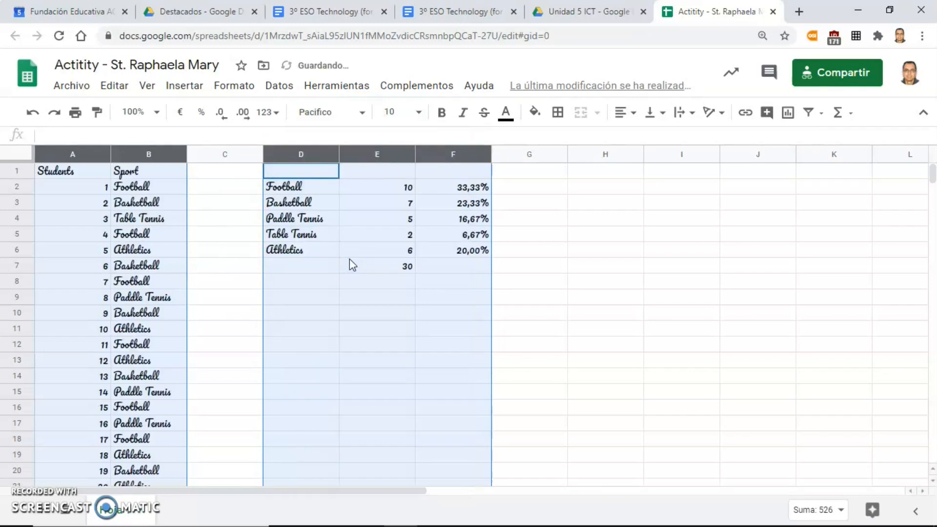
pyautogui.click(418, 113)
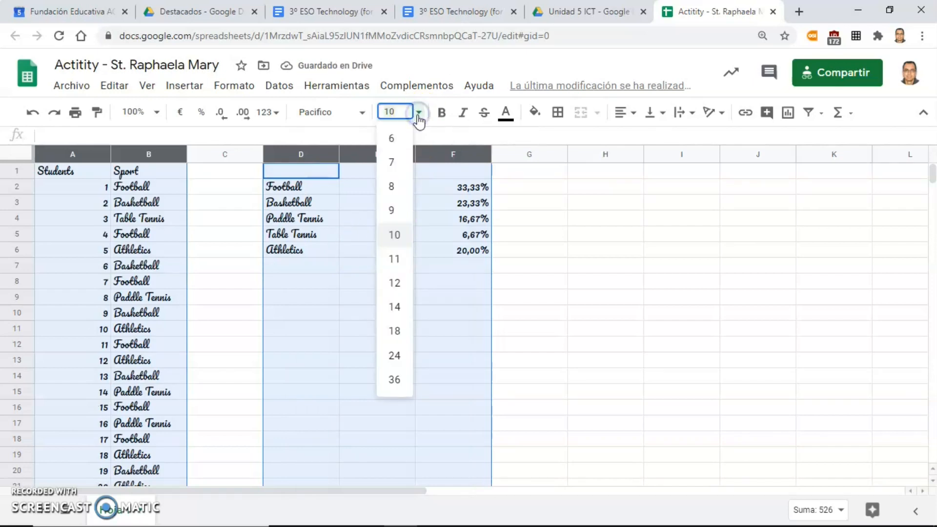
pyautogui.click(395, 282)
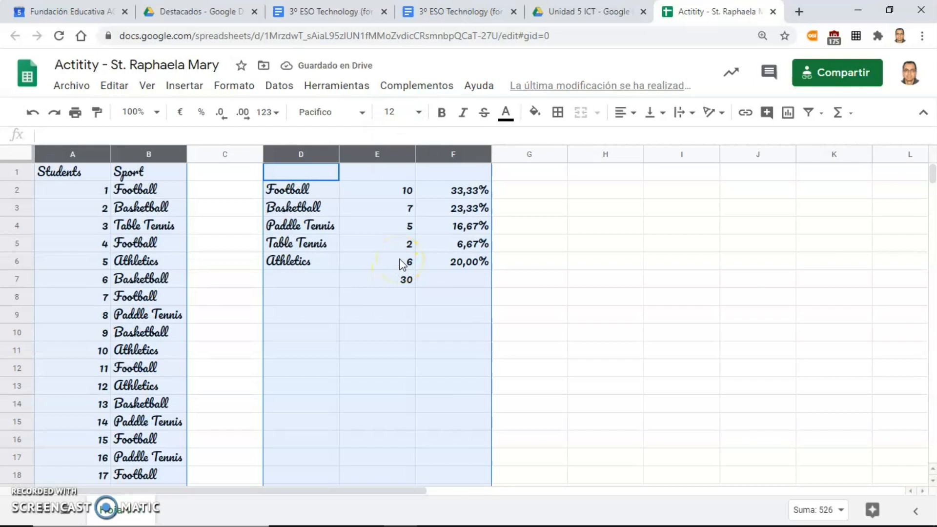
pyautogui.doubleClick(337, 154)
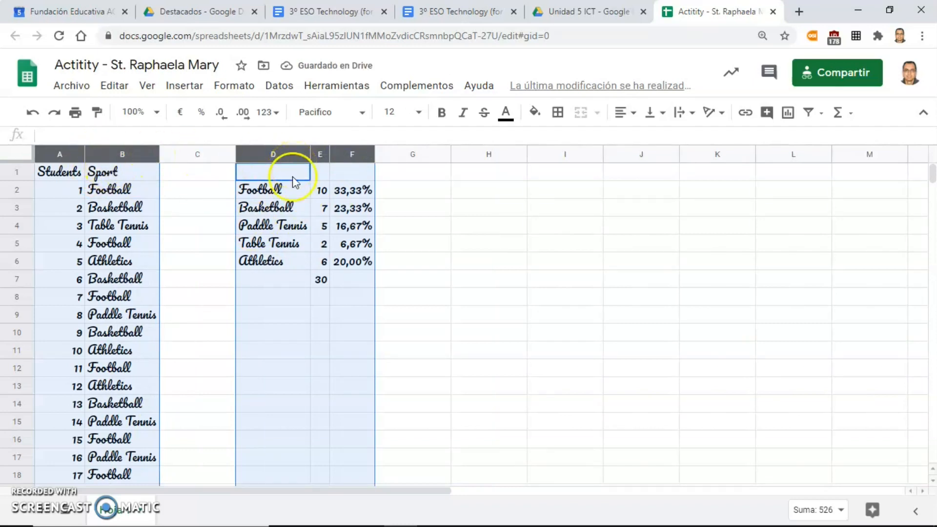
pyautogui.click(435, 296)
# - Colour the text of the Students and Sport headers and the total in E7 dark blue
pyautogui.click(320, 280)
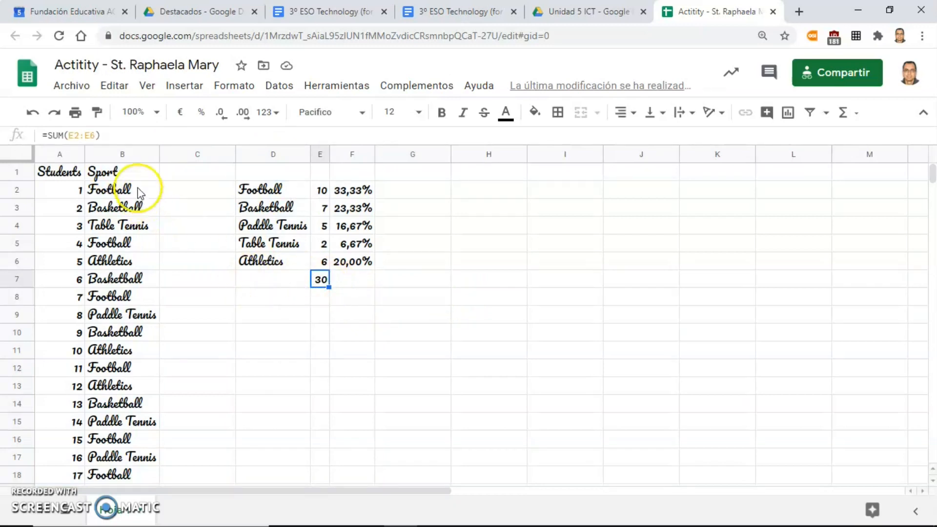
pyautogui.click(133, 173)
pyautogui.keyDown('ctrl'); pyautogui.click(59, 173); pyautogui.keyUp('ctrl')
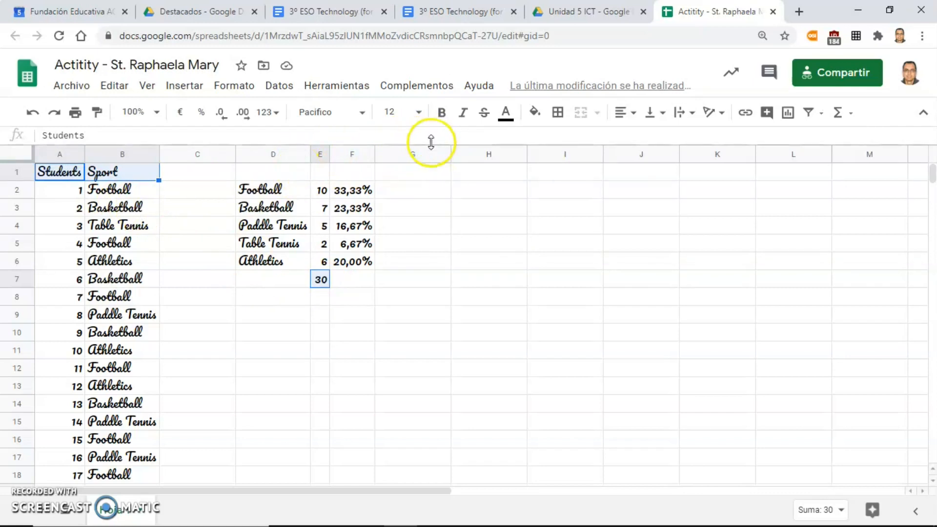
pyautogui.click(514, 127)
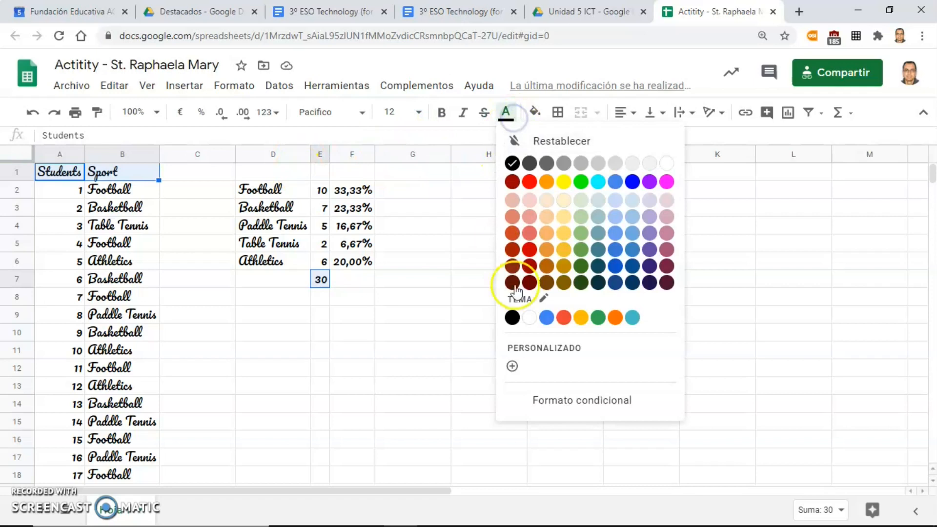
pyautogui.click(617, 266)
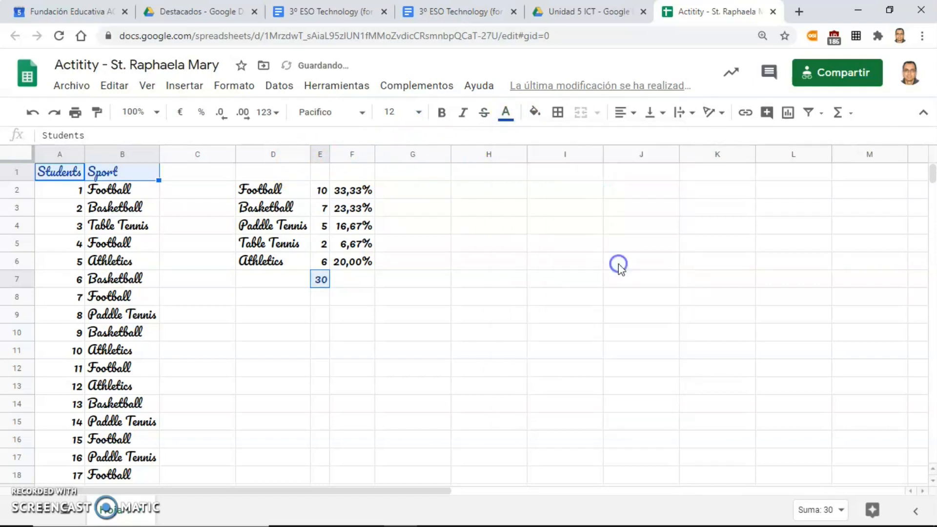
pyautogui.click(498, 293)
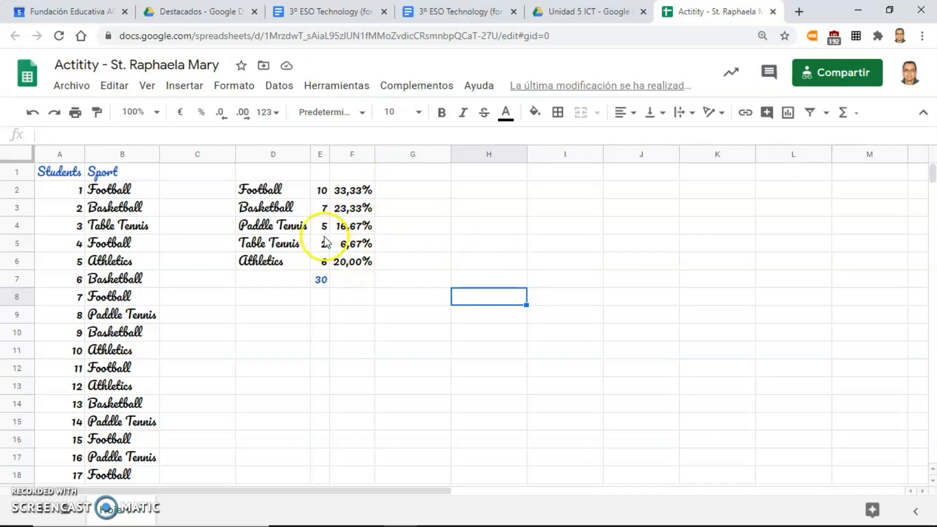
# - Insert a chart of the sports and their student counts from the range D2:E6
pyautogui.click(279, 194)
pyautogui.moveTo(293, 191); pyautogui.dragTo(322, 267)
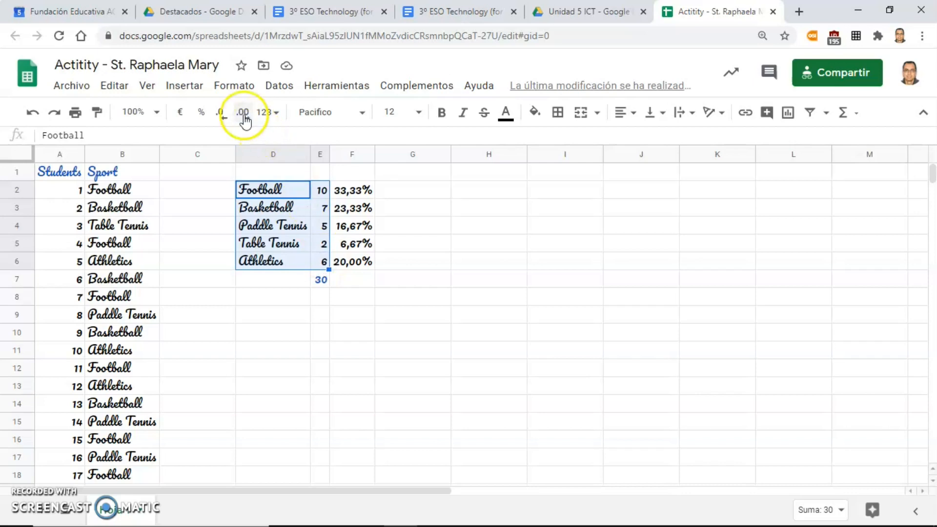
pyautogui.click(191, 95)
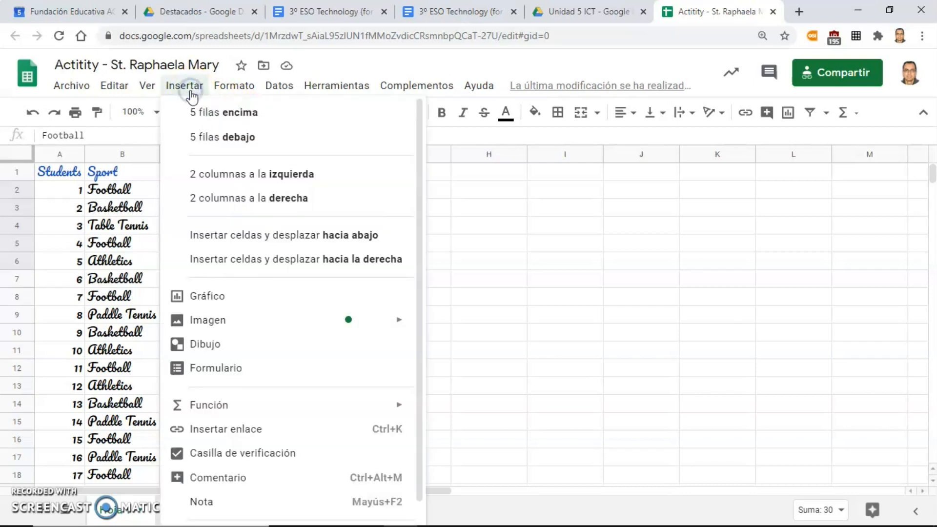
pyautogui.click(213, 294)
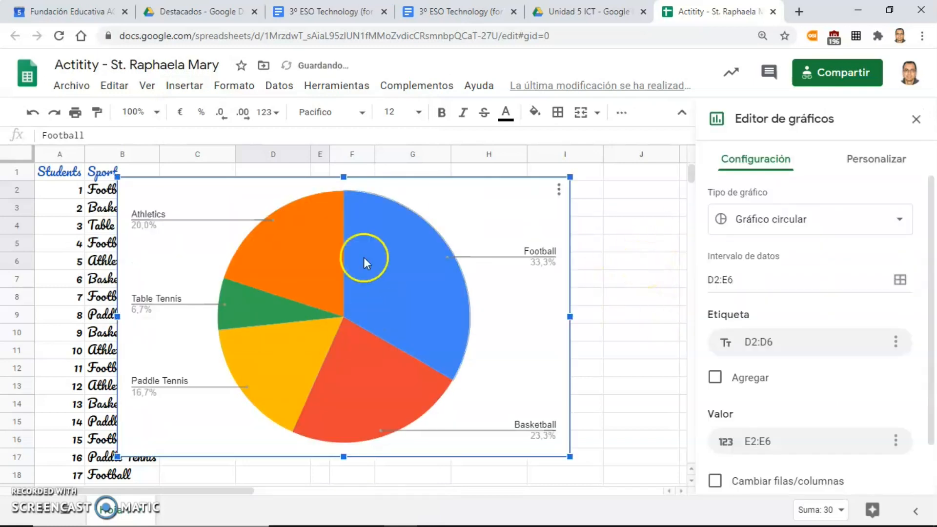
# - Change the sports chart from a pie chart to a radial chart (Gráfico radial)
pyautogui.click(895, 222)
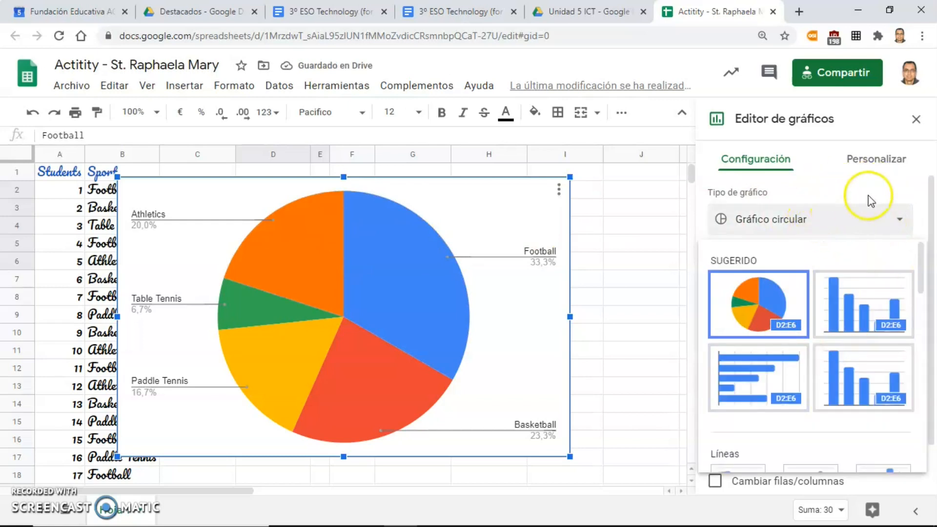
pyautogui.click(899, 220)
pyautogui.click(899, 221)
pyautogui.moveTo(917, 264); pyautogui.dragTo(926, 419)
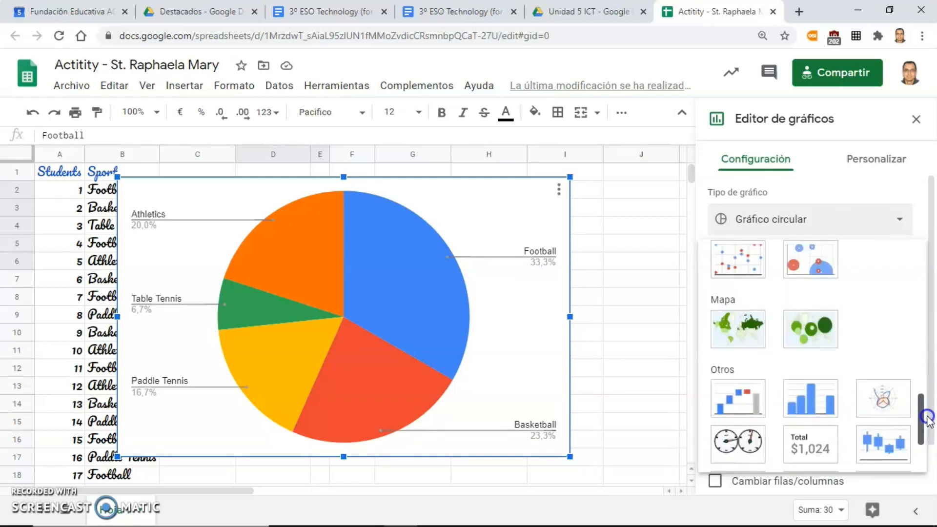
pyautogui.click(883, 397)
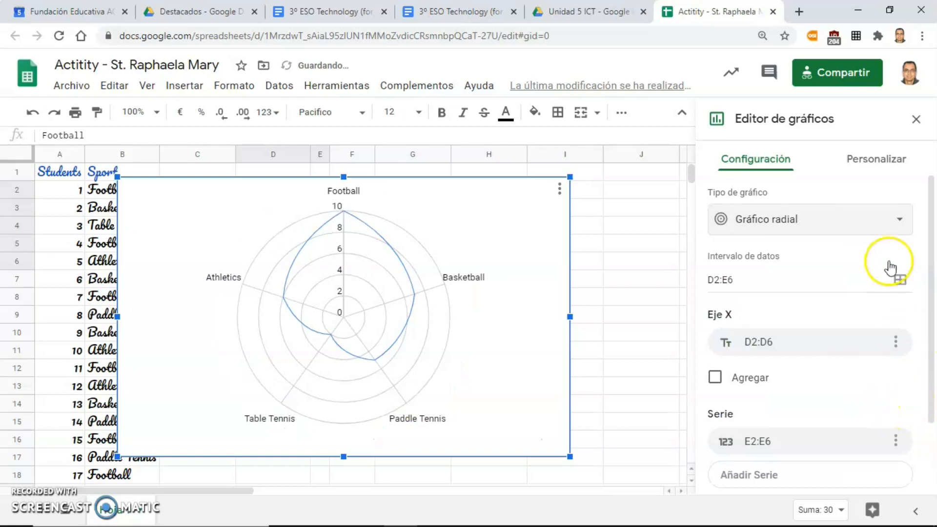
# - Change the sports chart back to a pie chart (Gráfico circular) and reposition it to the right of the student list
pyautogui.click(895, 228)
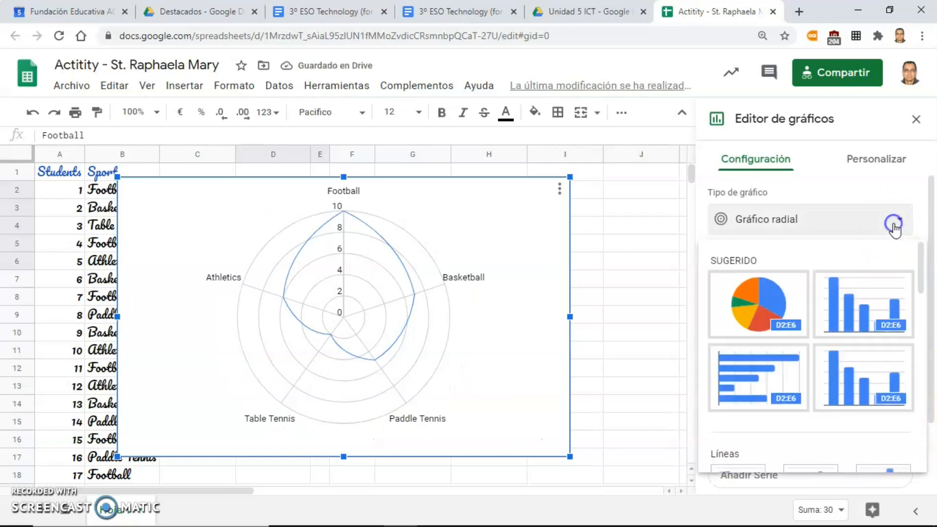
pyautogui.click(771, 310)
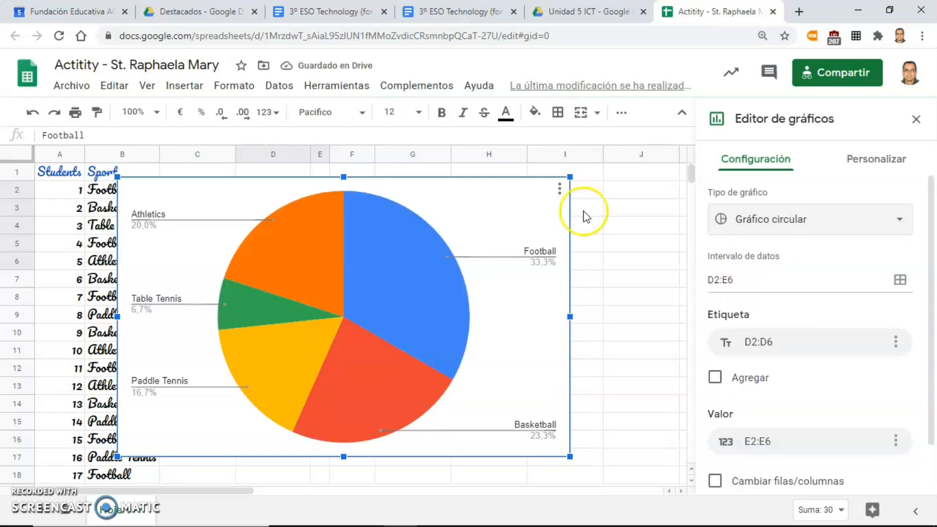
pyautogui.moveTo(421, 198); pyautogui.dragTo(513, 296)
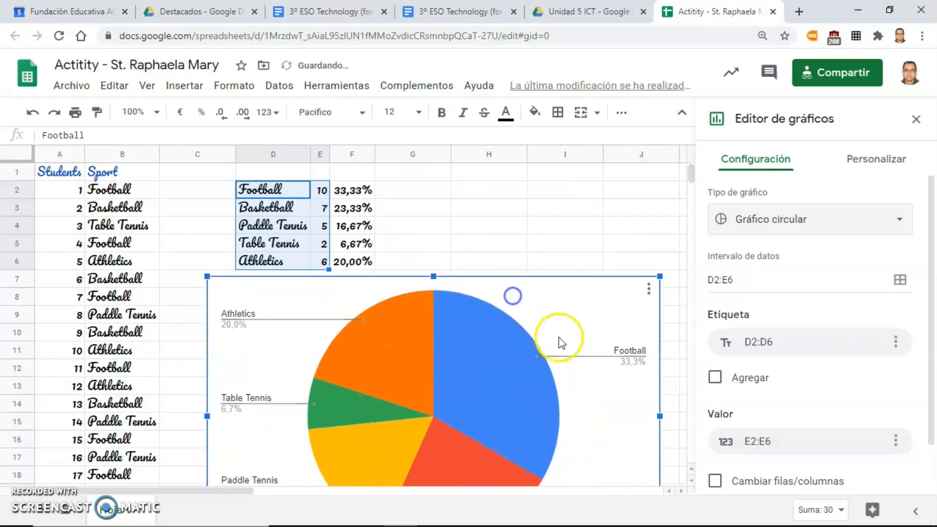
pyautogui.click(632, 363)
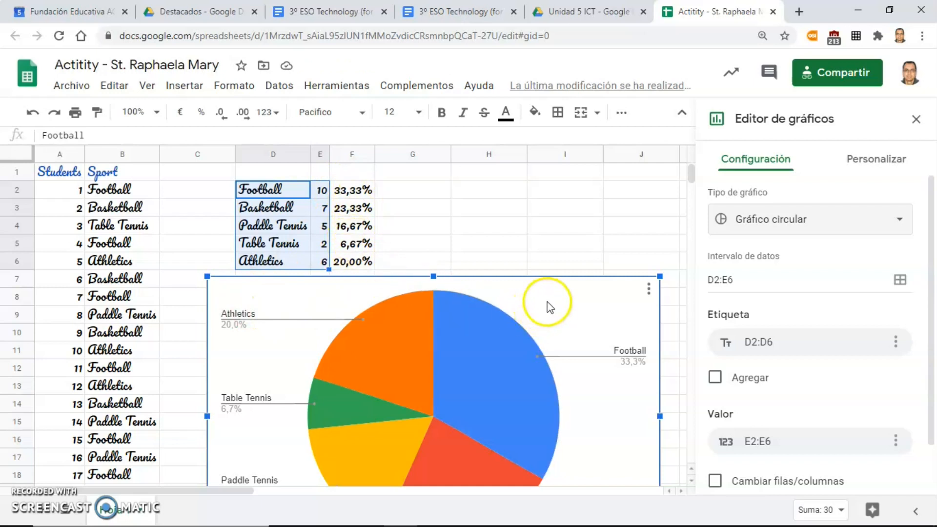
pyautogui.moveTo(540, 303); pyautogui.dragTo(502, 202)
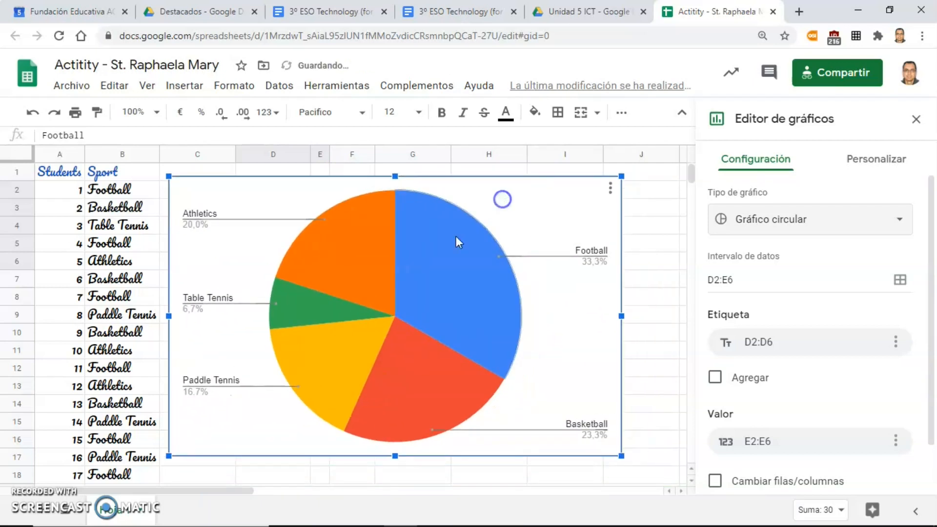
# - Turn on the 3D option in the pie chart's style settings
pyautogui.click(431, 260)
pyautogui.click(527, 211)
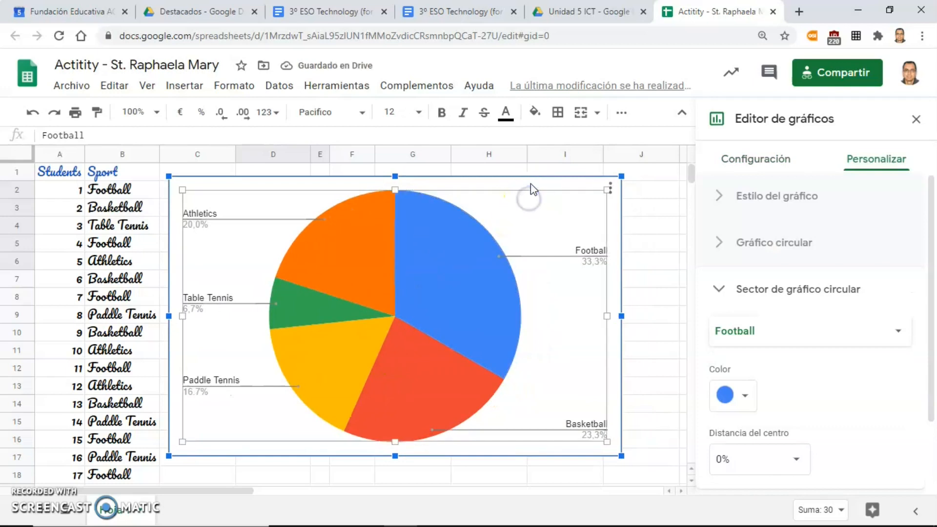
pyautogui.click(761, 161)
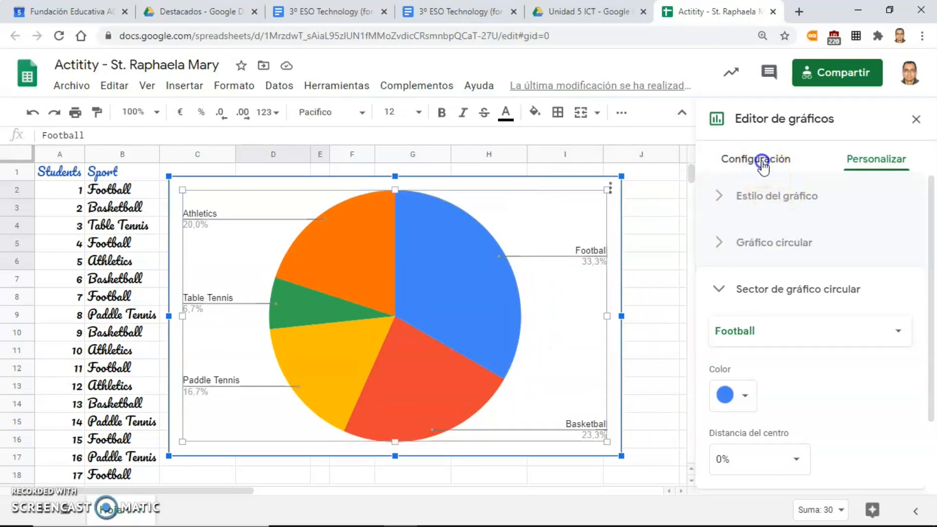
pyautogui.scroll(-1, 800, 385)
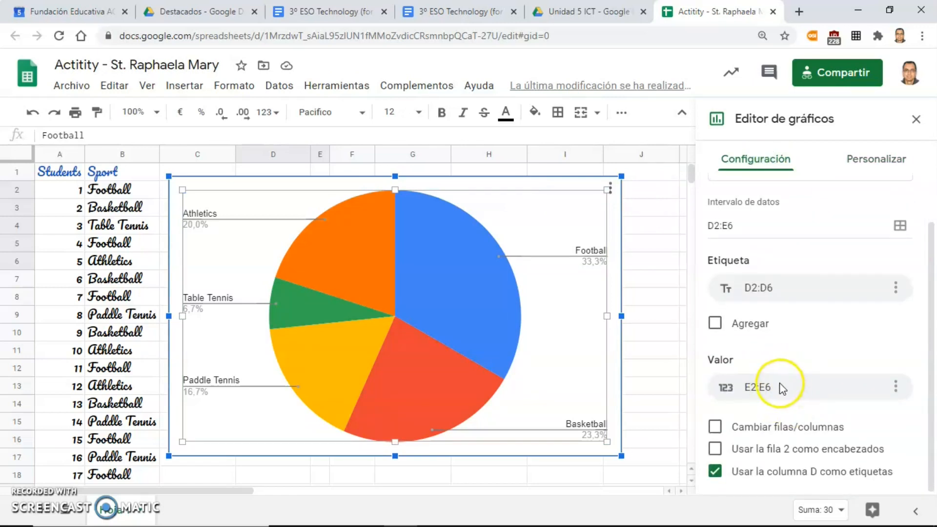
pyautogui.scroll(1, 780, 382)
pyautogui.click(877, 157)
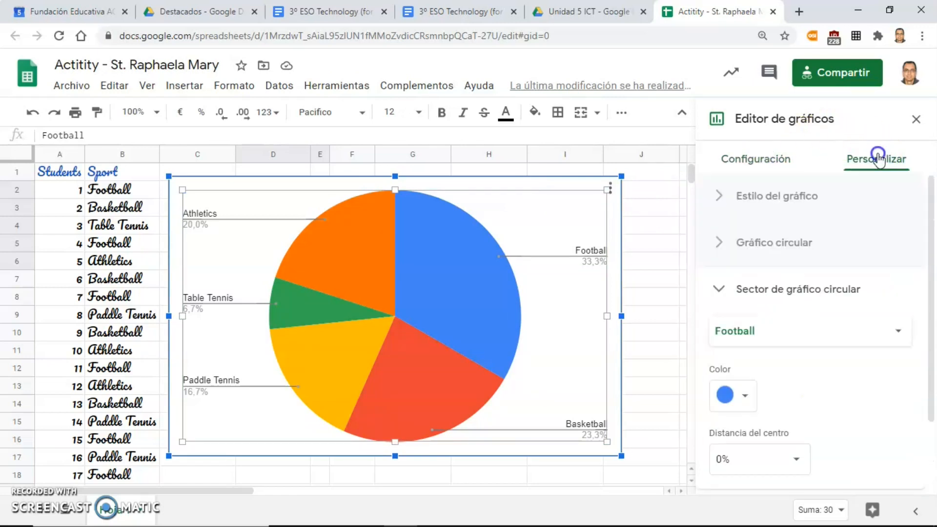
pyautogui.click(719, 196)
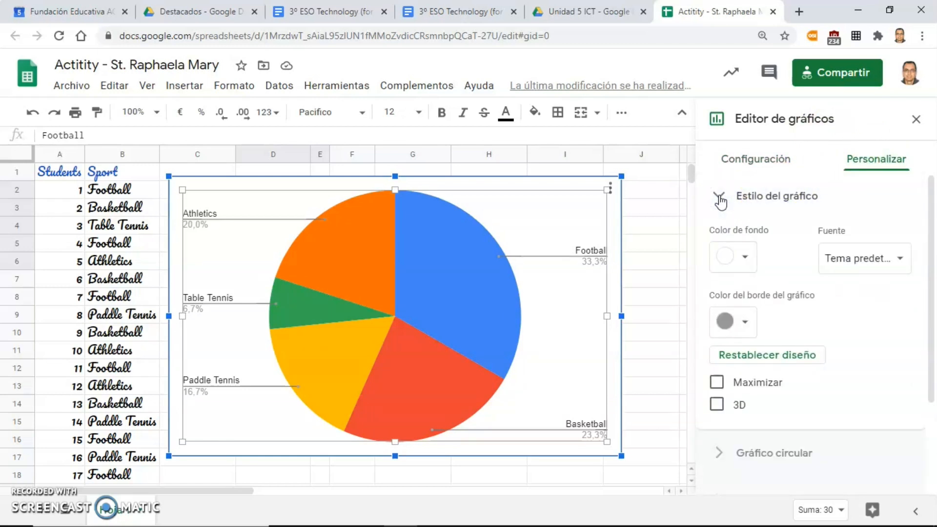
pyautogui.click(717, 405)
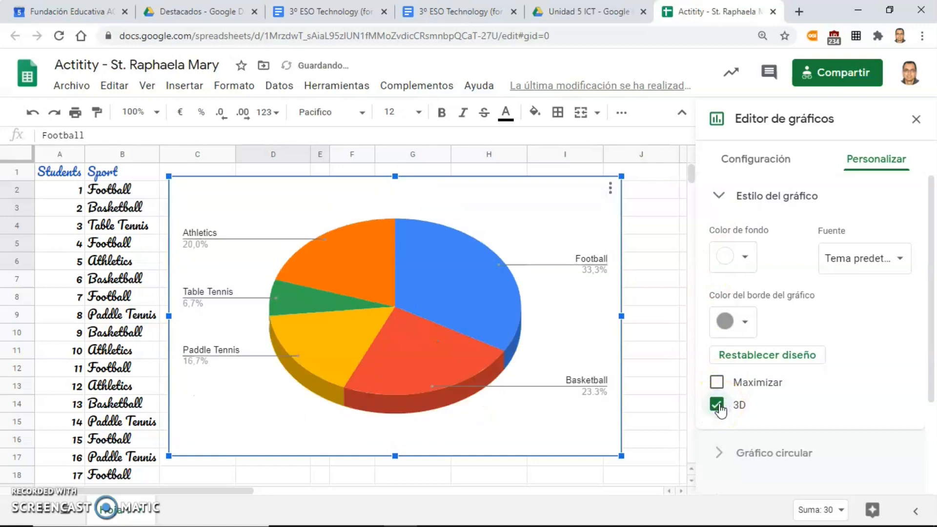
# - Toggle the pie chart's Maximizar option on and off to compare the two layouts
pyautogui.click(715, 382)
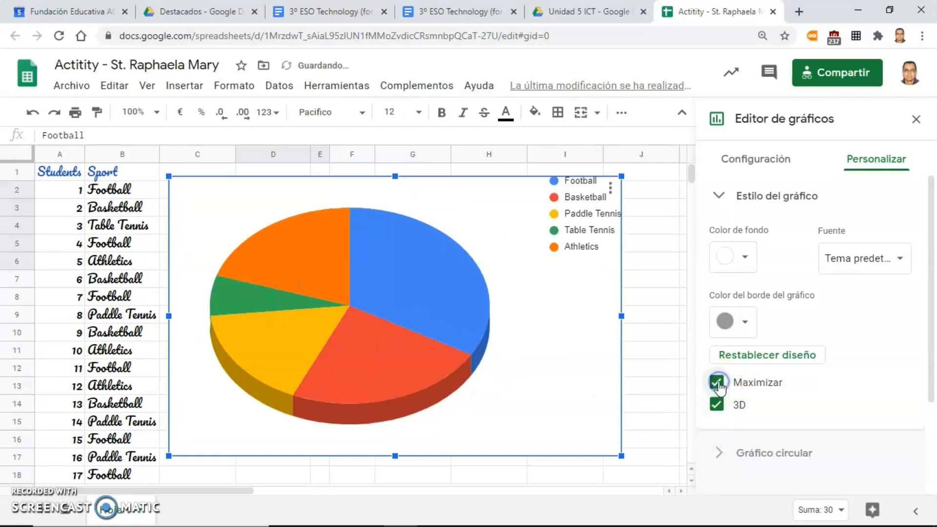
pyautogui.click(715, 382)
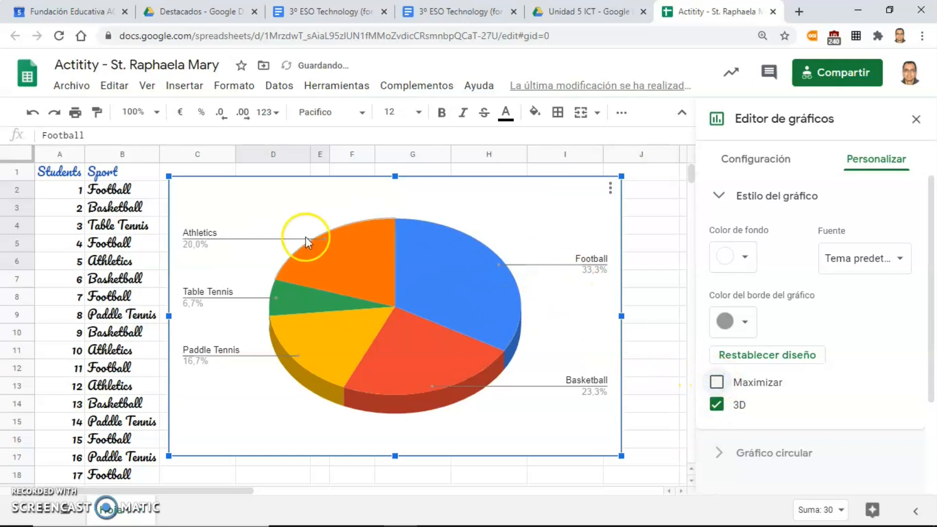
pyautogui.click(715, 382)
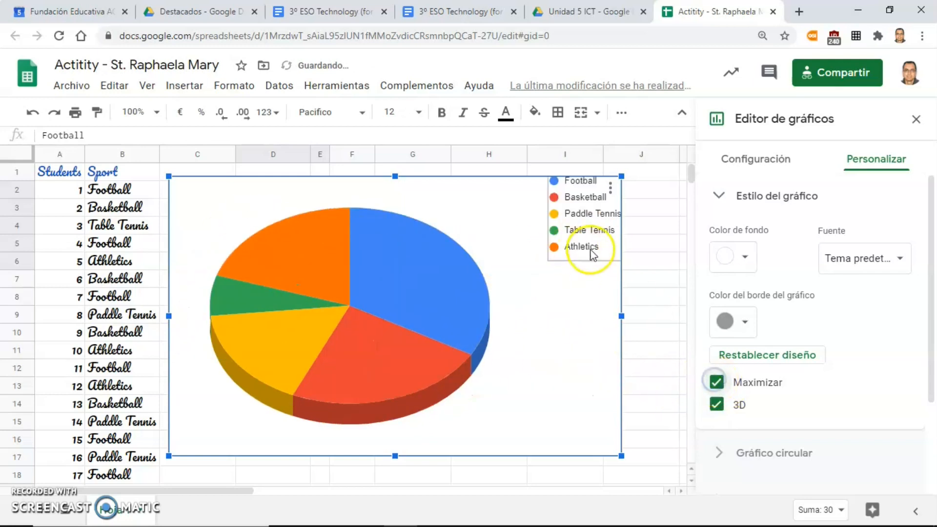
pyautogui.click(715, 382)
# - Set the pie chart's centre hole (Hueco del círculo) to 25%
pyautogui.scroll(-3, 830, 353)
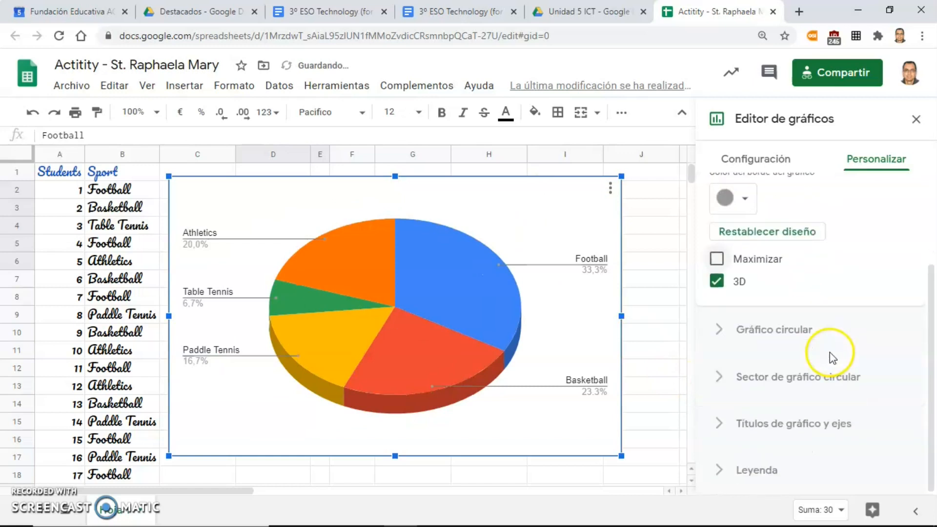
pyautogui.click(713, 332)
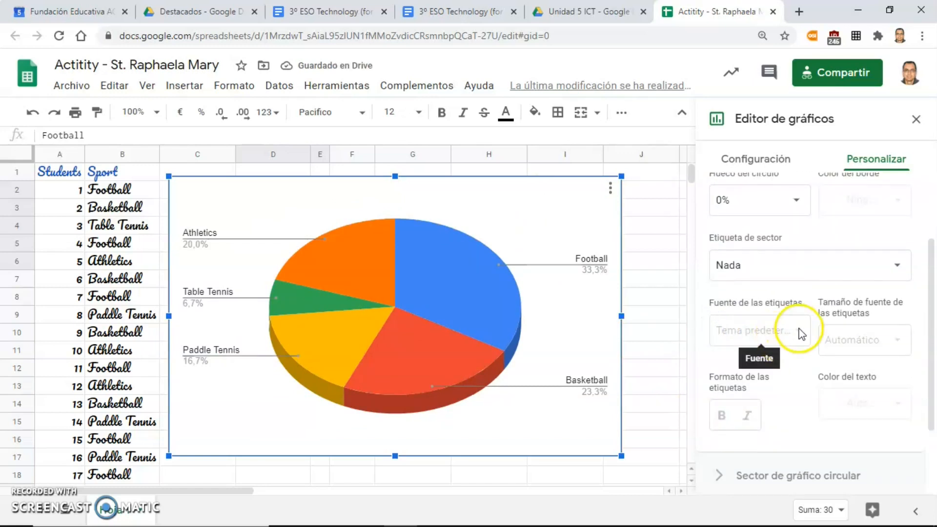
pyautogui.scroll(1, 806, 326)
pyautogui.click(801, 269)
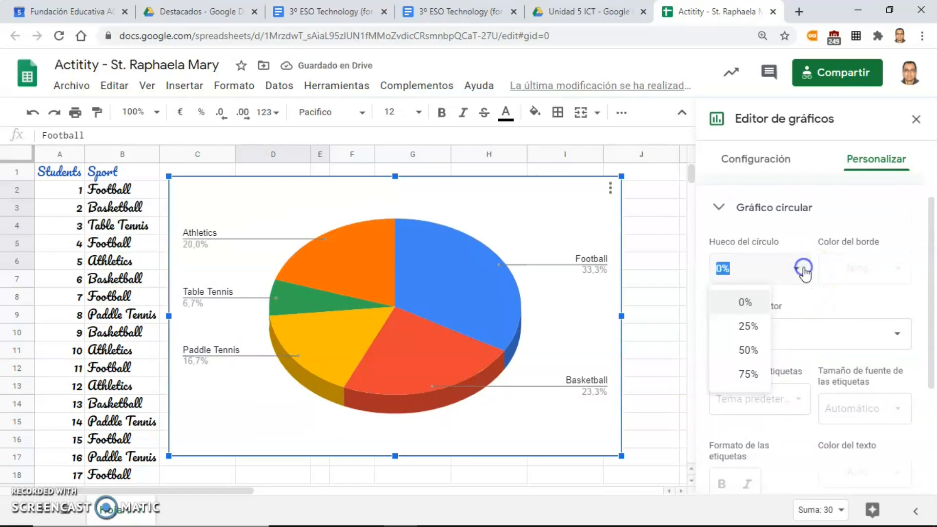
pyautogui.click(756, 324)
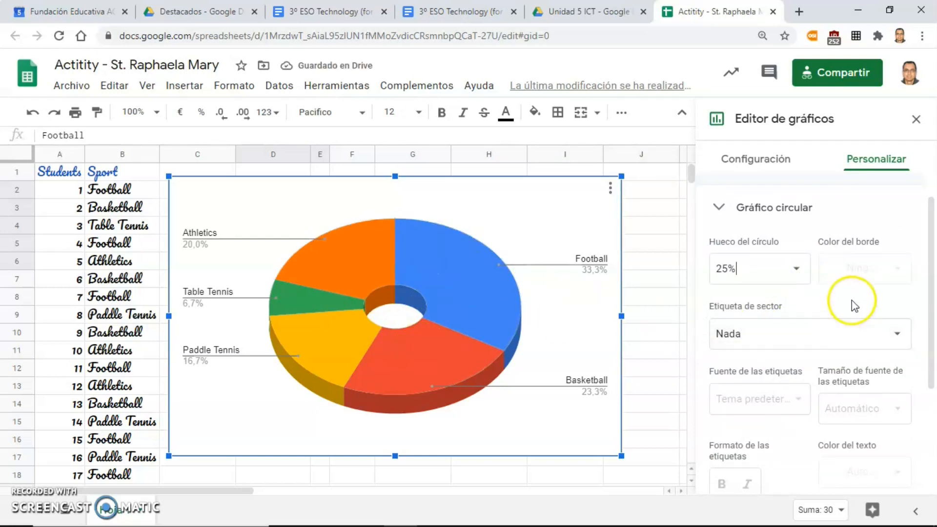
# - Set the pie chart's slice labels (Etiqueta de sector) to Valor
pyautogui.scroll(-1, 878, 293)
pyautogui.click(894, 268)
pyautogui.click(770, 286)
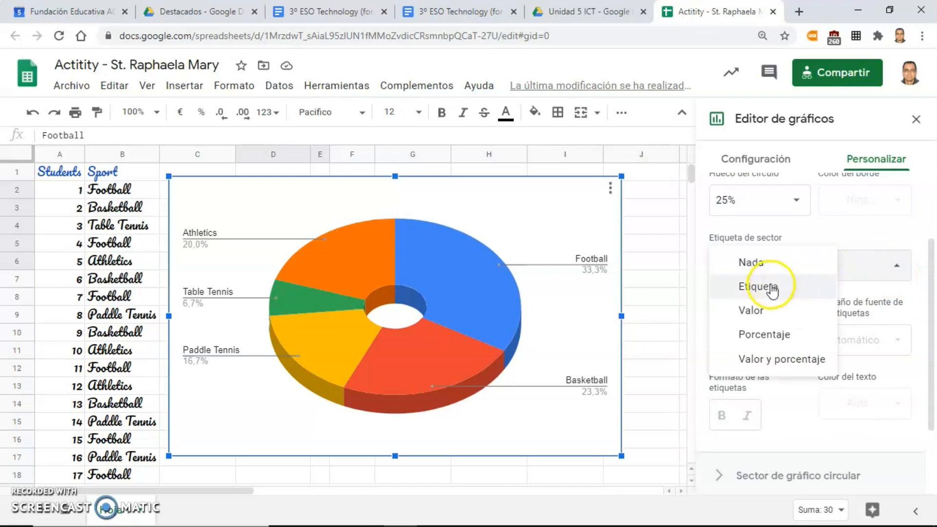
pyautogui.click(761, 311)
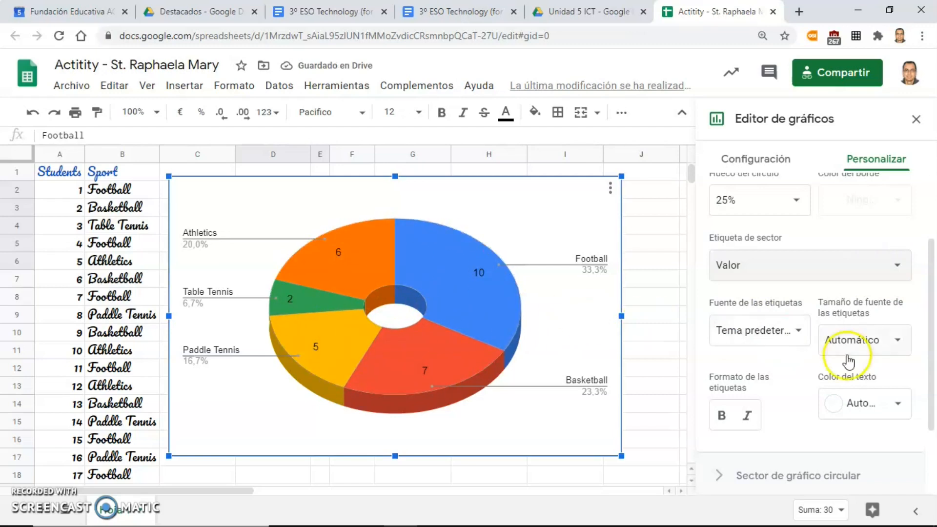
# - Try a 25% distance from the centre on the Football slice, then set it back to 0%
pyautogui.scroll(-2, 800, 383)
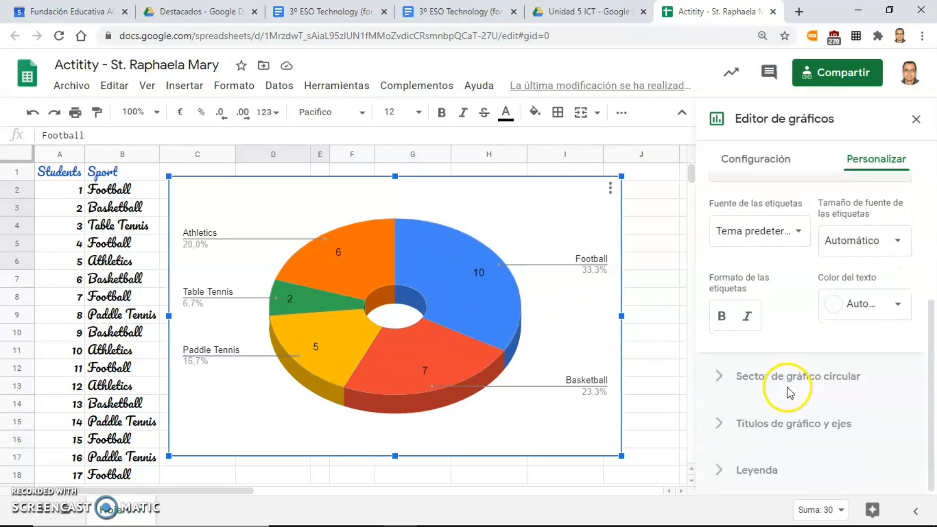
pyautogui.click(716, 378)
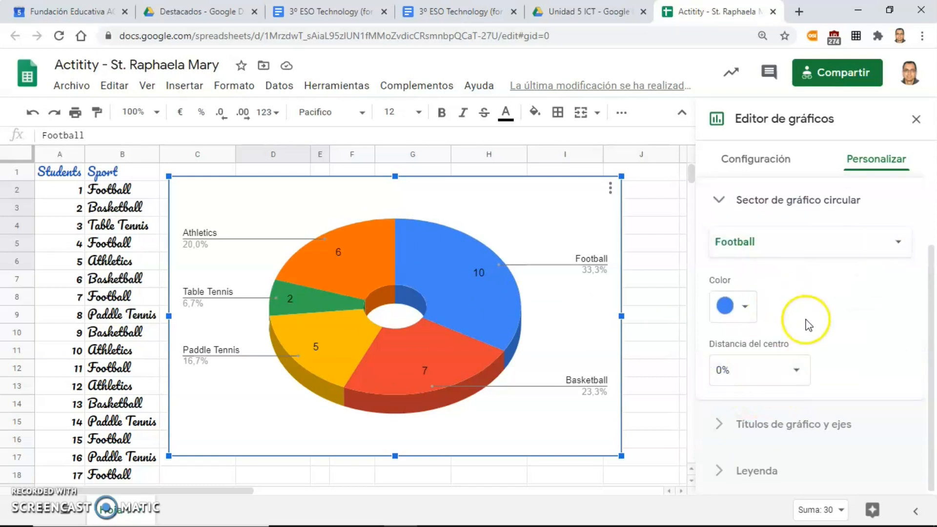
pyautogui.click(798, 375)
pyautogui.click(756, 424)
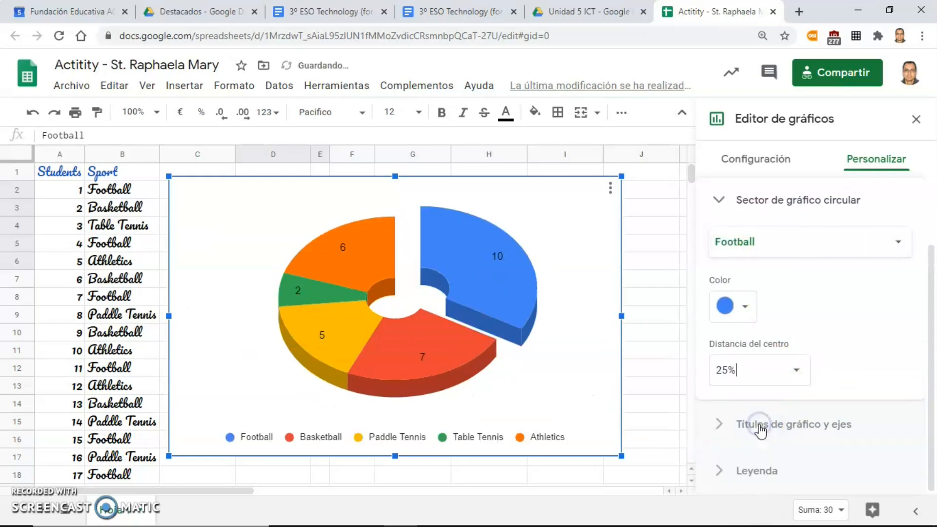
pyautogui.click(792, 376)
pyautogui.click(747, 403)
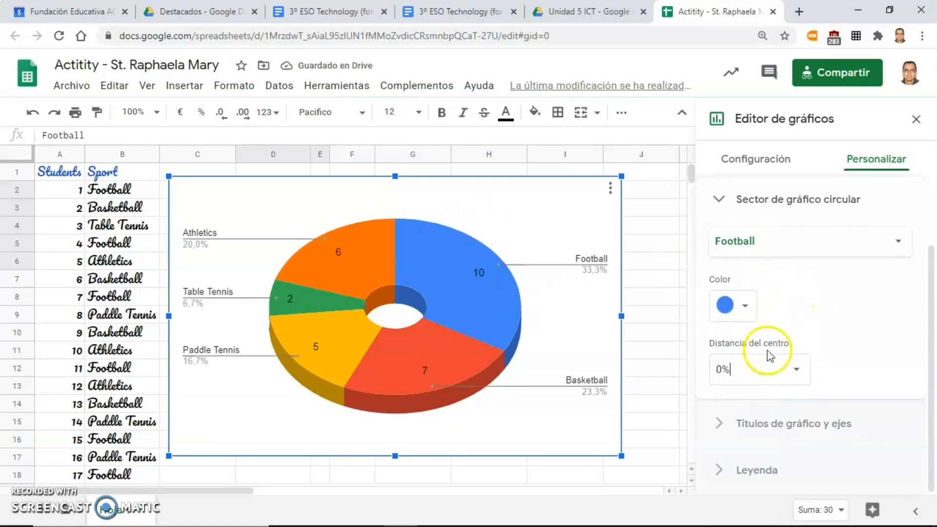
# - Set the chart title to "St. Raphaela Mary", copied from the spreadsheet's file name
pyautogui.click(740, 424)
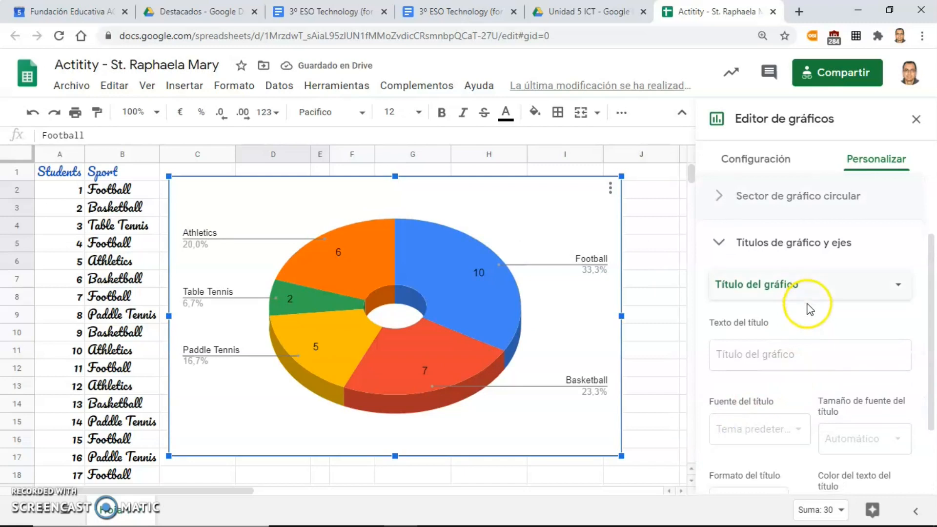
pyautogui.click(146, 65)
pyautogui.moveTo(111, 65); pyautogui.dragTo(227, 77)
pyautogui.hotkey('ctrl', 'c')
pyautogui.click(743, 256)
pyautogui.hotkey('ctrl', 'v')
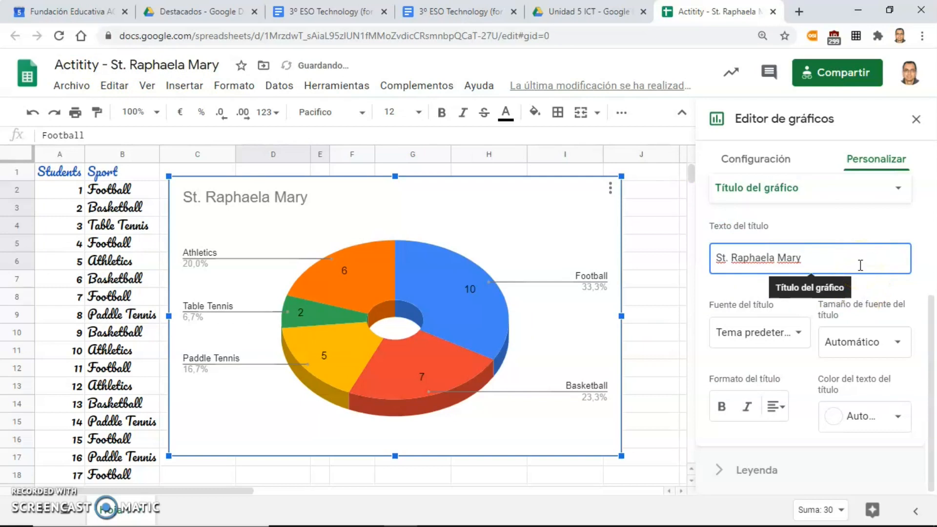
# - Set the chart subtitle to "Sport distribution" and close the chart editor
pyautogui.click(869, 188)
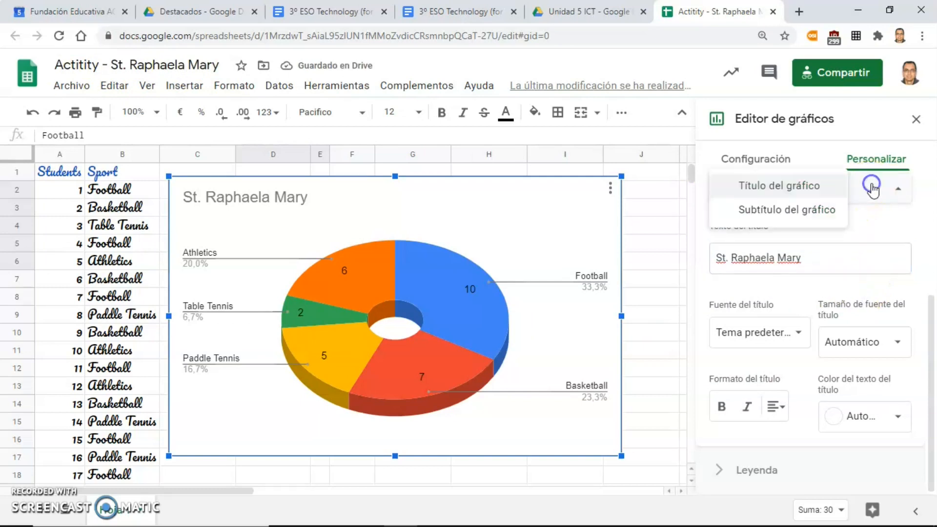
pyautogui.click(816, 211)
pyautogui.click(763, 267)
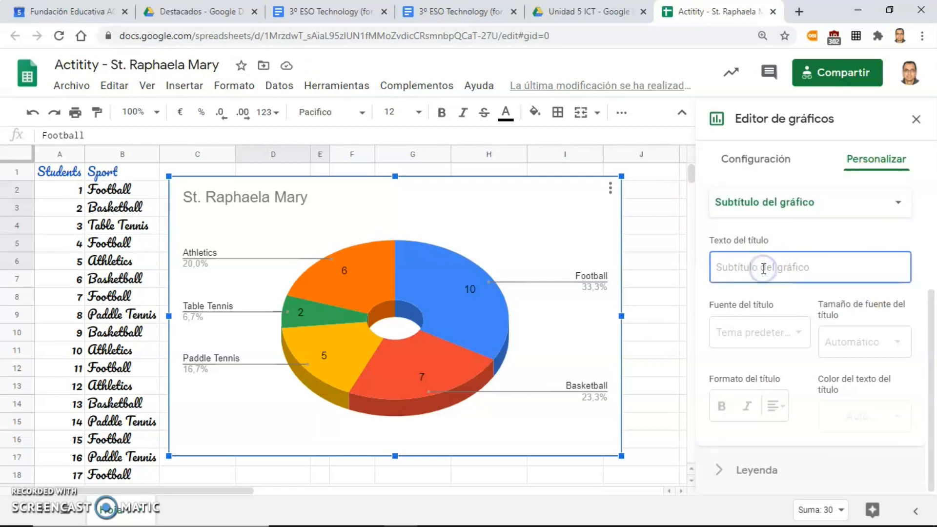
pyautogui.write('Sport distribution')
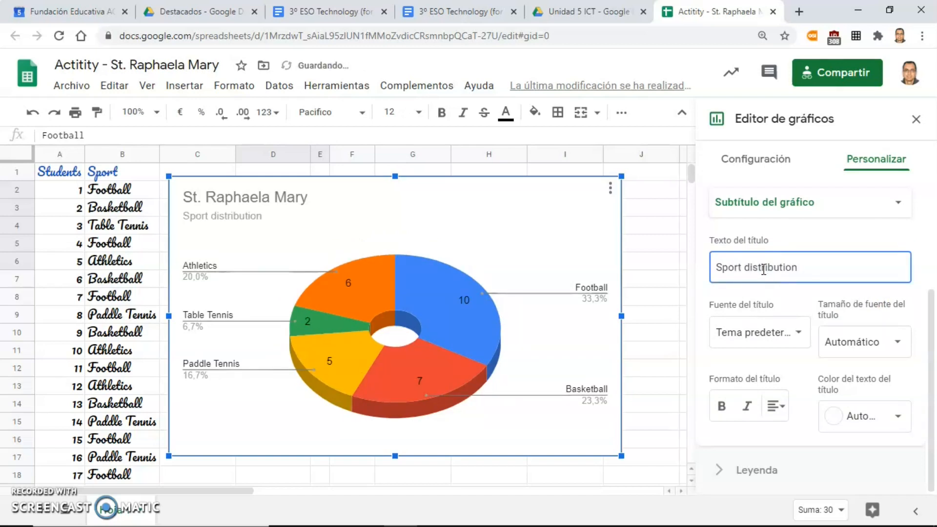
pyautogui.click(920, 267)
pyautogui.click(914, 121)
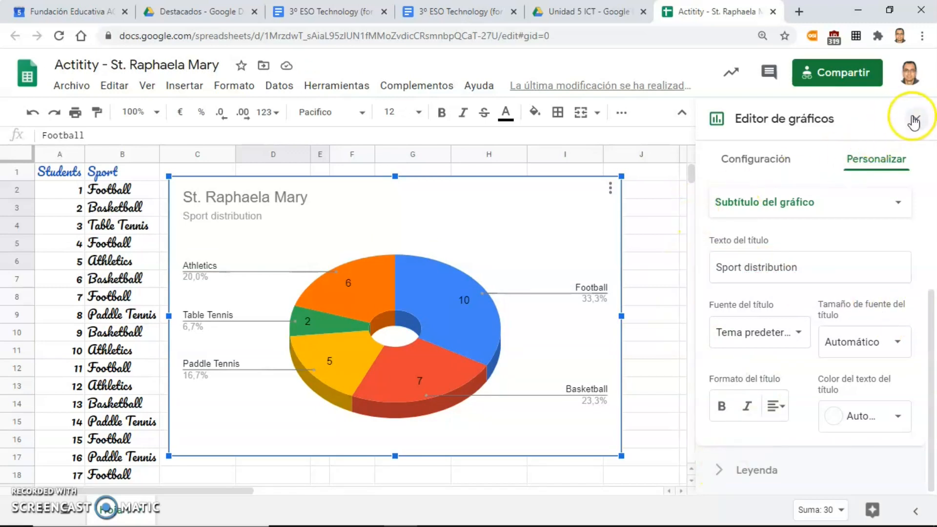
# - Move the chart beside the percentages, starting in column G, and narrow it to end just past column K
pyautogui.click(712, 242)
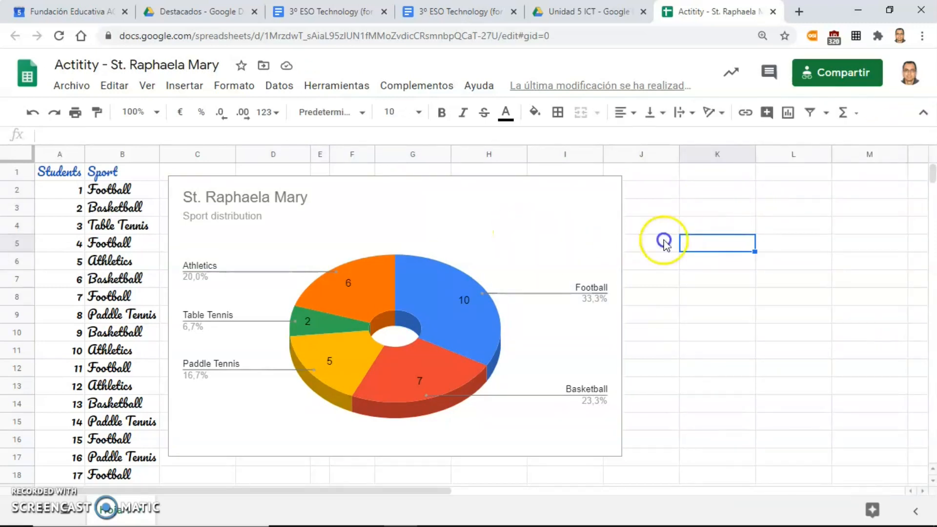
pyautogui.moveTo(502, 211); pyautogui.dragTo(766, 230)
pyautogui.moveTo(845, 322); pyautogui.dragTo(766, 324)
pyautogui.click(825, 311)
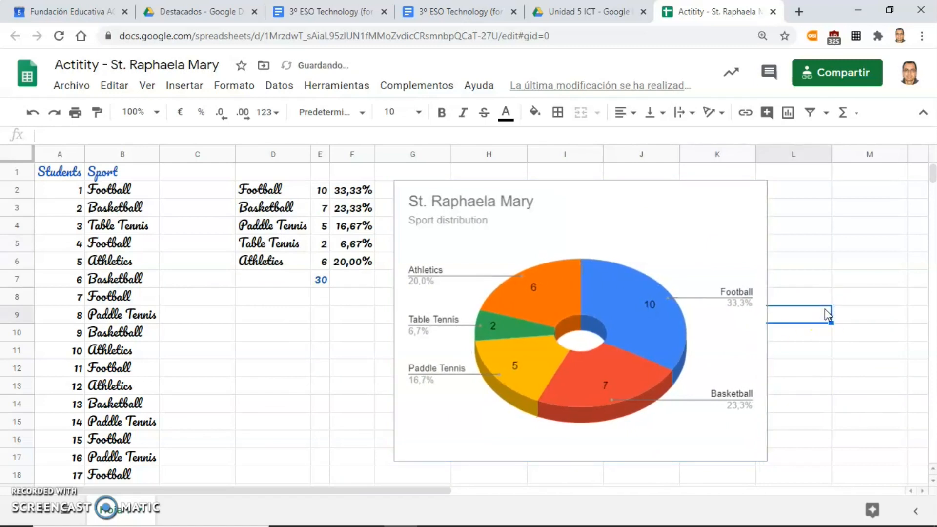